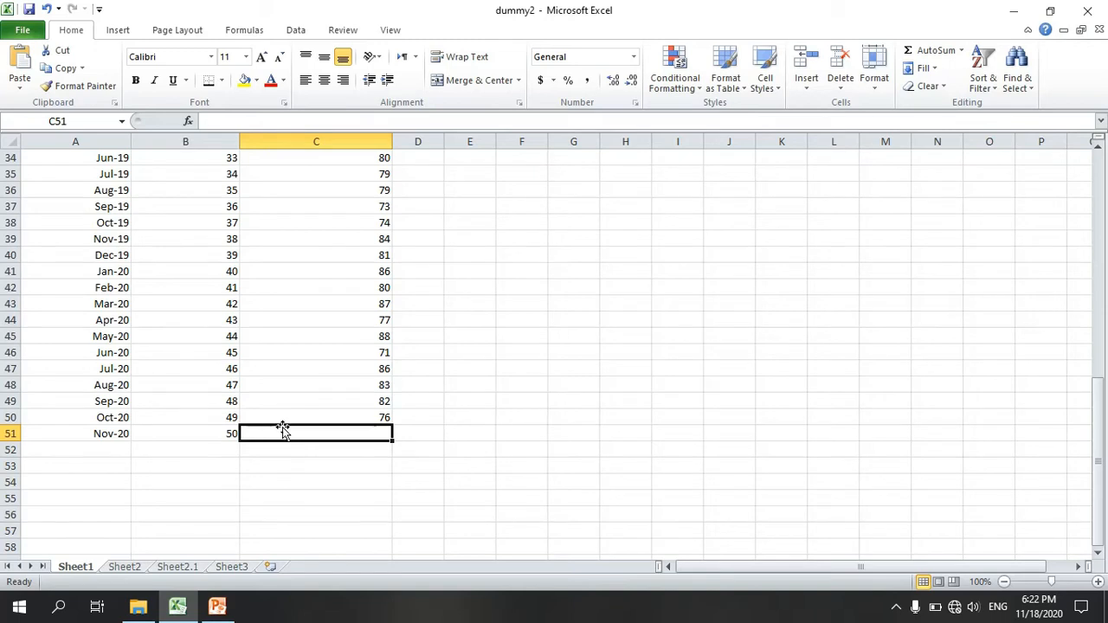
Step: Open Sheet2 at the start of its table with the X*Y, X^2 and Y^2 columns
scroll(282, 430, "up", 11)
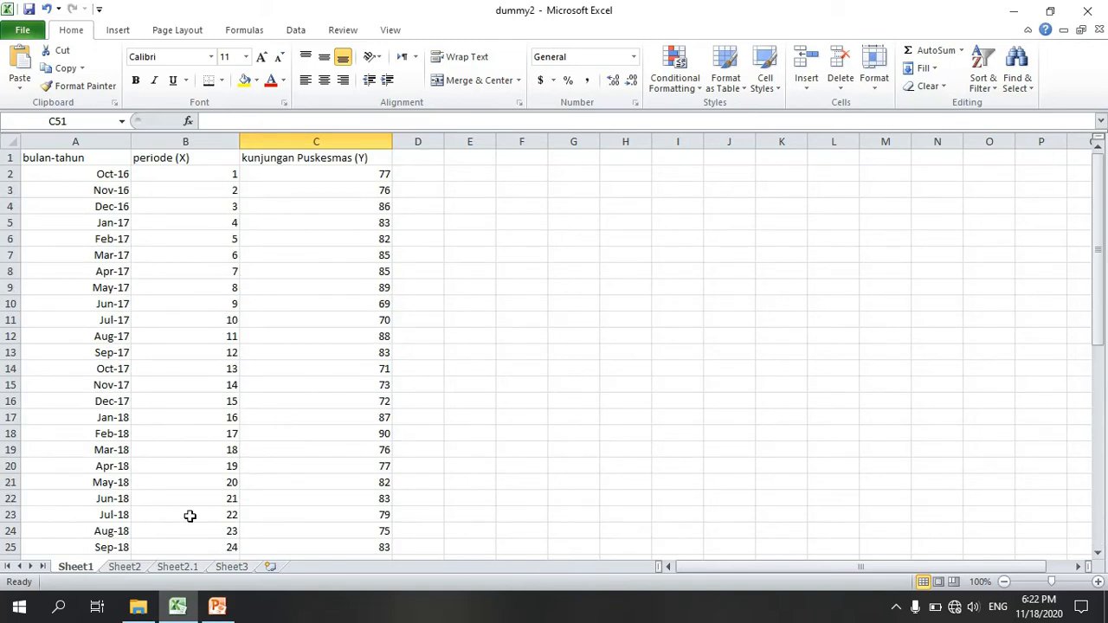
left_click(134, 571)
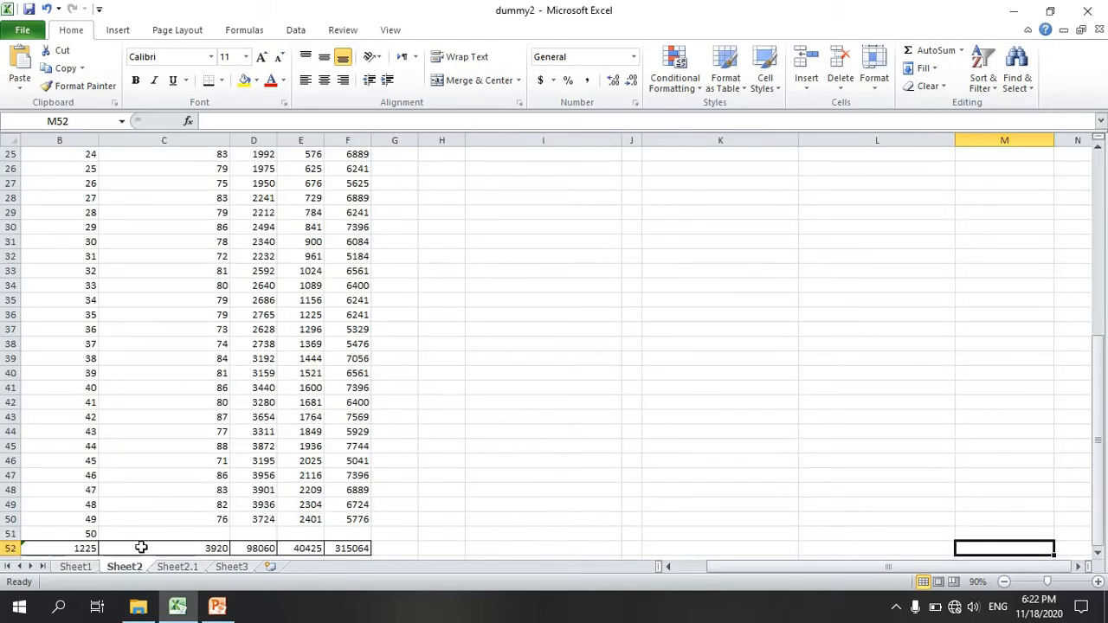
scroll(143, 541, "up", 7)
scroll(145, 534, "up", 1)
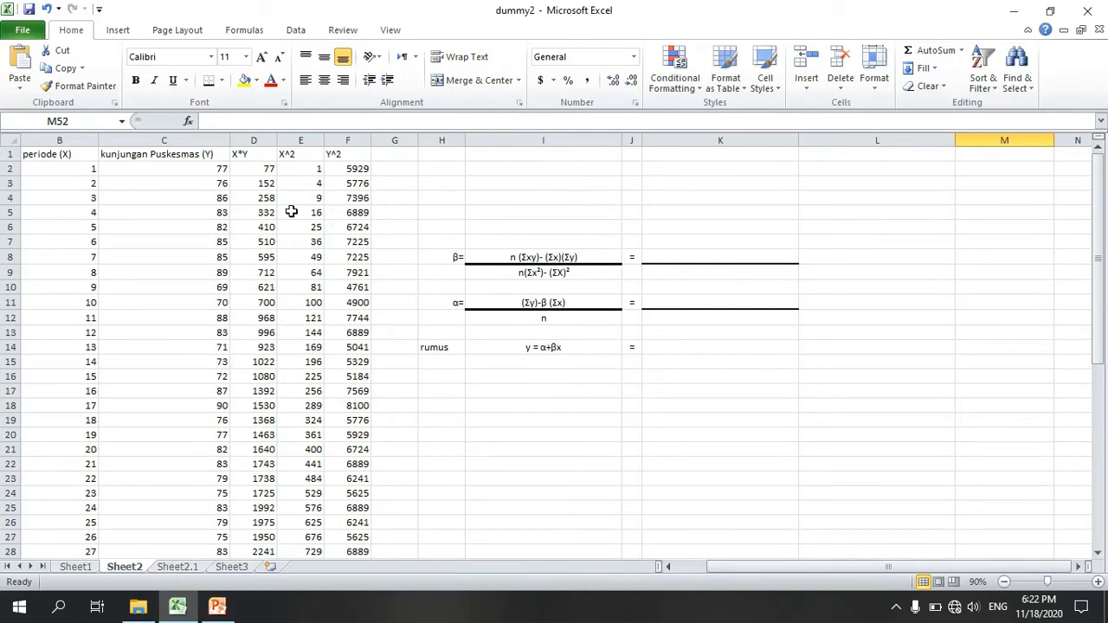
Step: Examine the row 2 formulas of the X*Y, X^2 and Y^2 columns and the Jumlah totals row
left_click(266, 171)
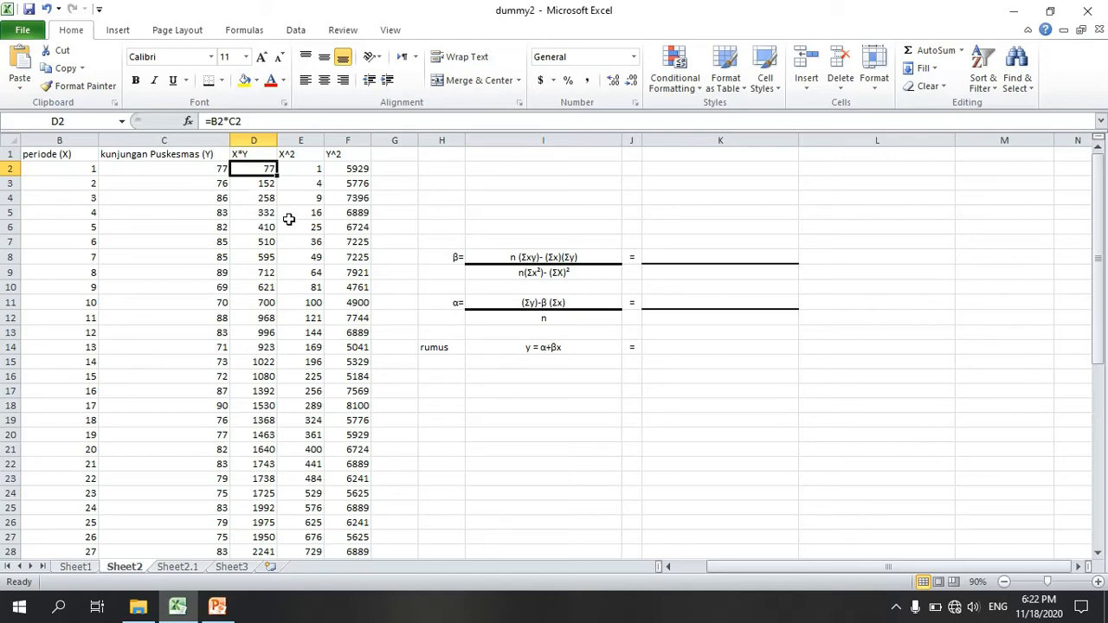
scroll(288, 219, "down", 3)
scroll(274, 222, "up", 3)
scroll(260, 290, "down", 12)
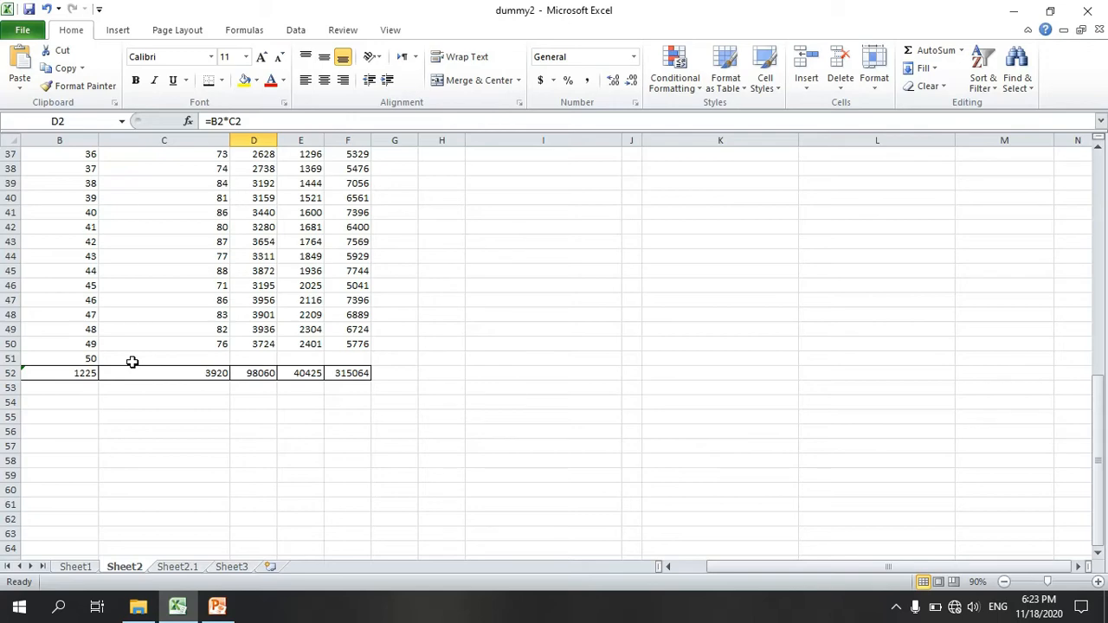
scroll(176, 362, "up", 12)
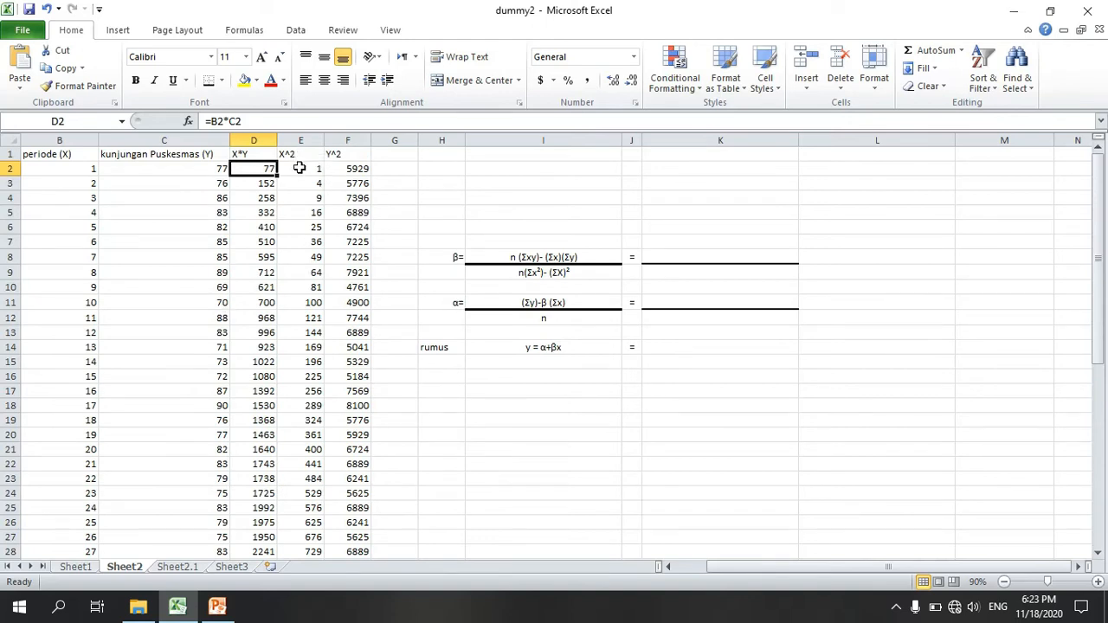
left_click(300, 168)
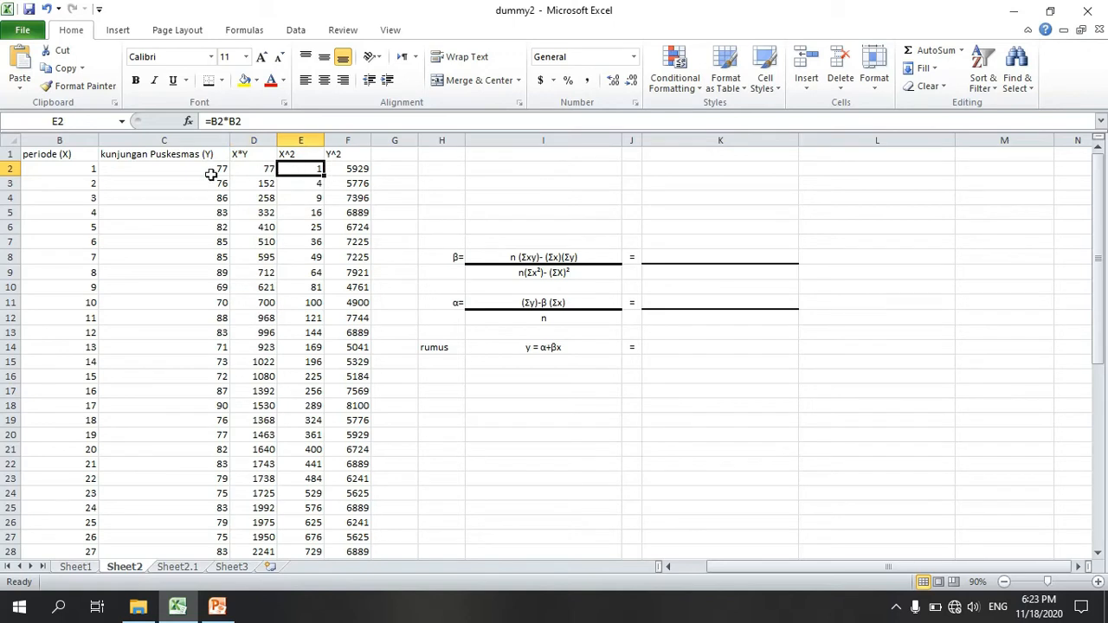
left_click(334, 168)
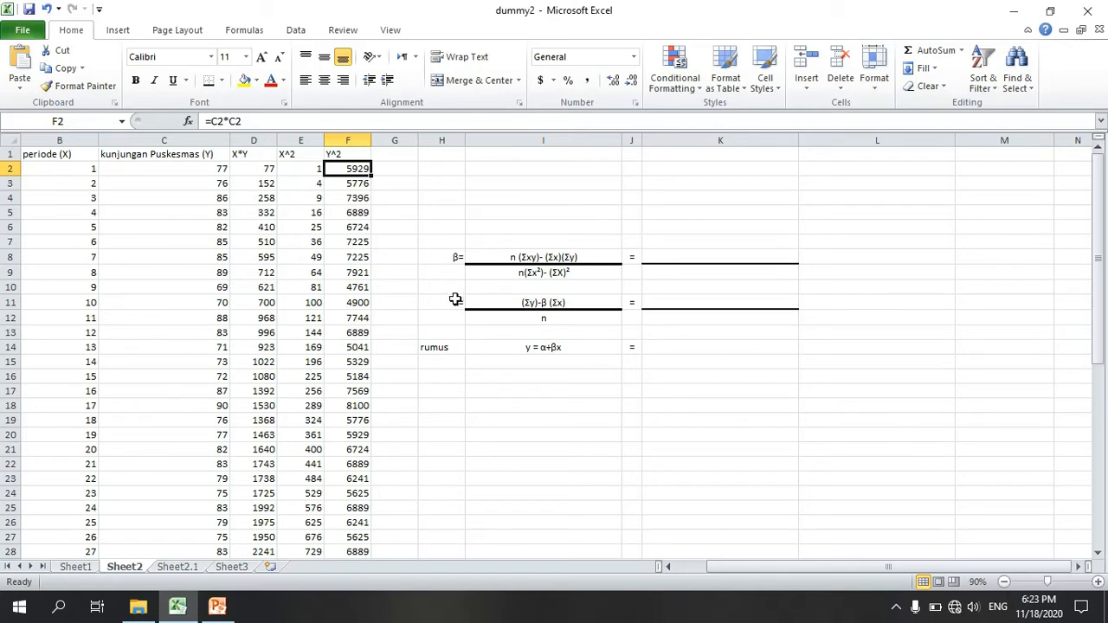
scroll(540, 367, "down", 1)
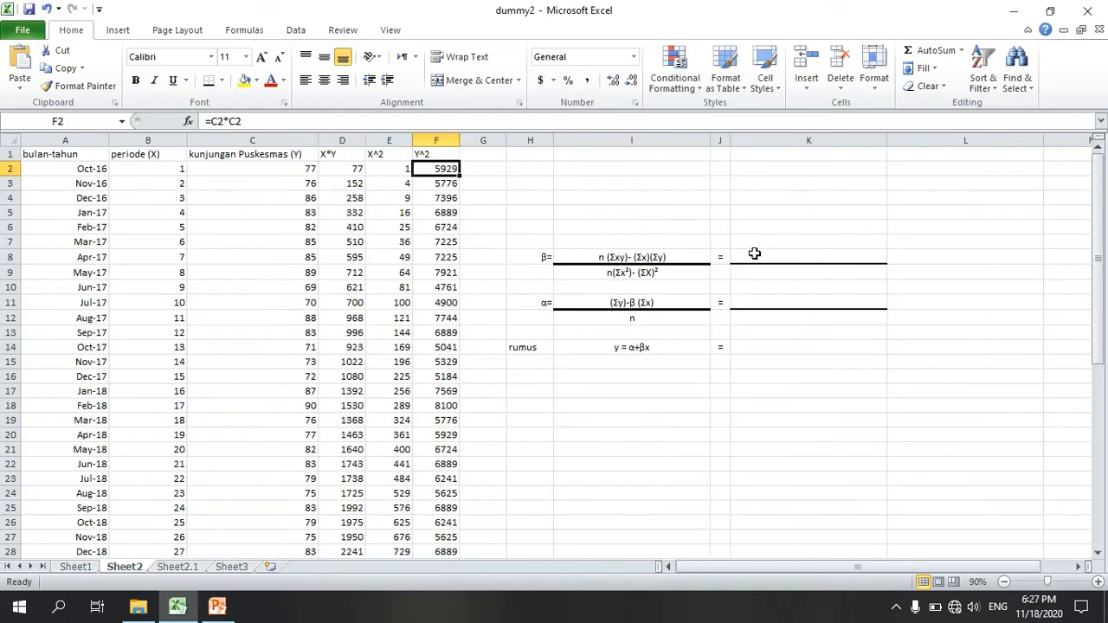
Step: Begin the β numerator formula in K8 with 49 multiplied by the X*Y total, as =((49*D52)
left_click(754, 253)
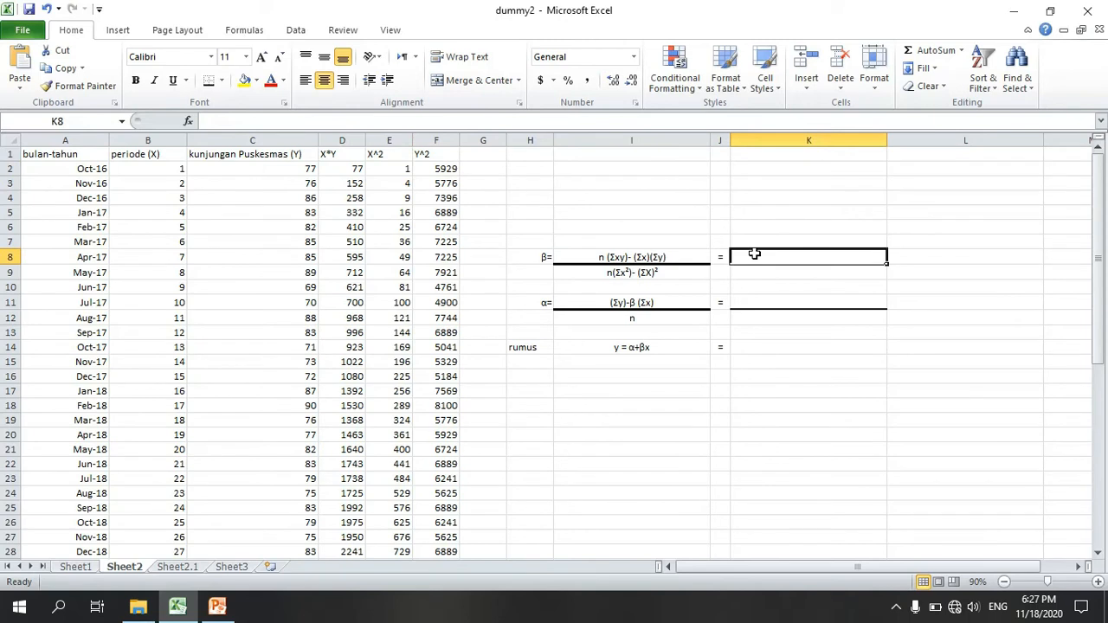
type("=")
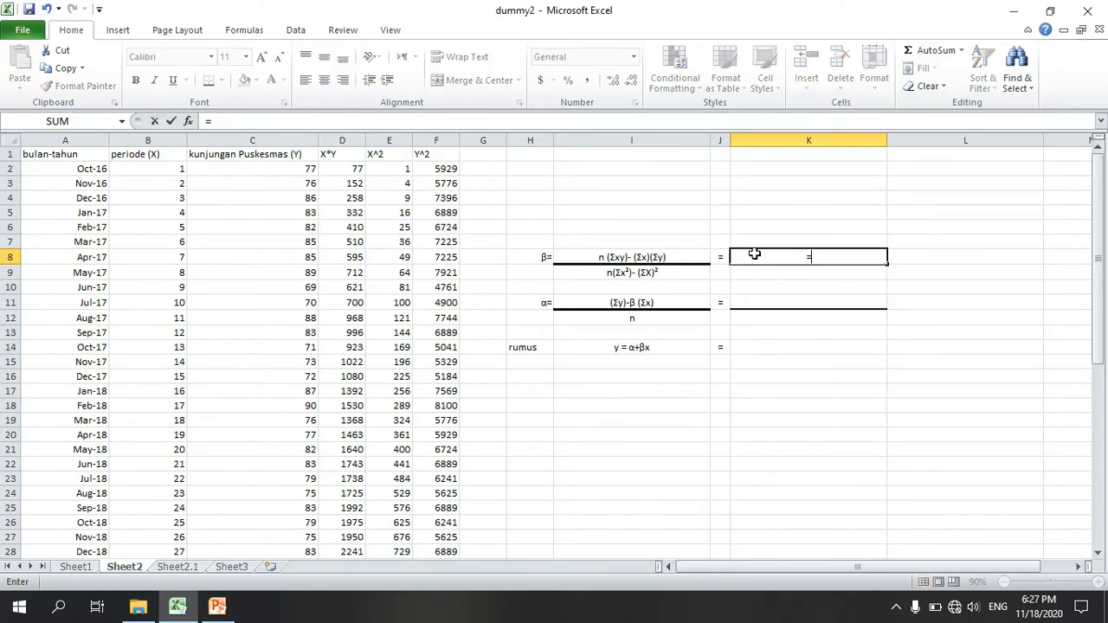
type("((49")
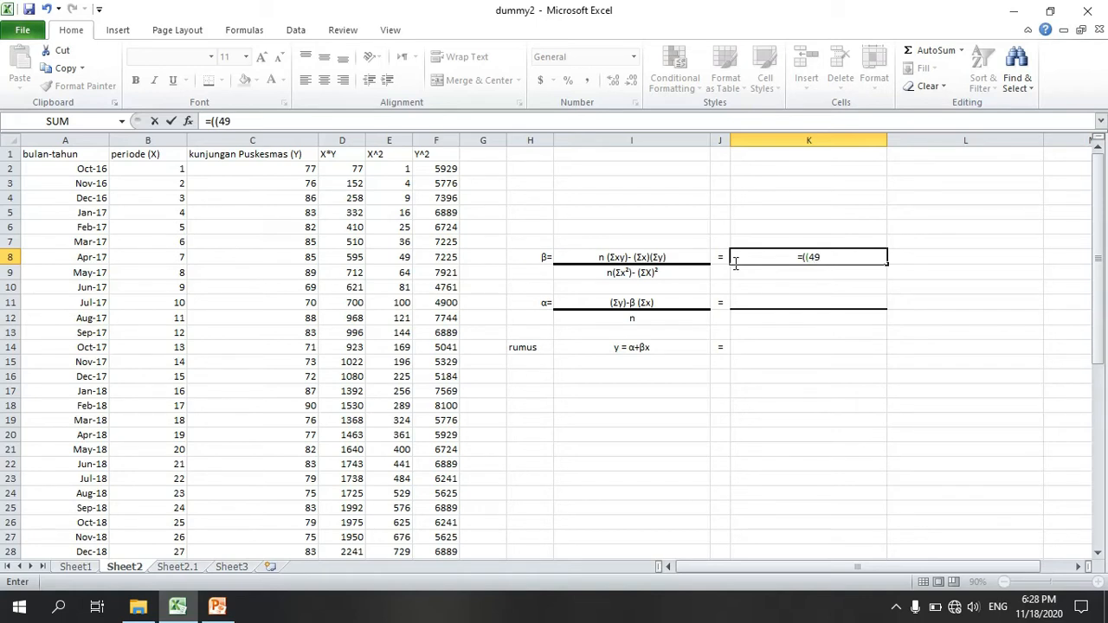
type("*")
scroll(342, 169, "down", 3)
scroll(342, 169, "up", 3)
scroll(341, 165, "down", 15)
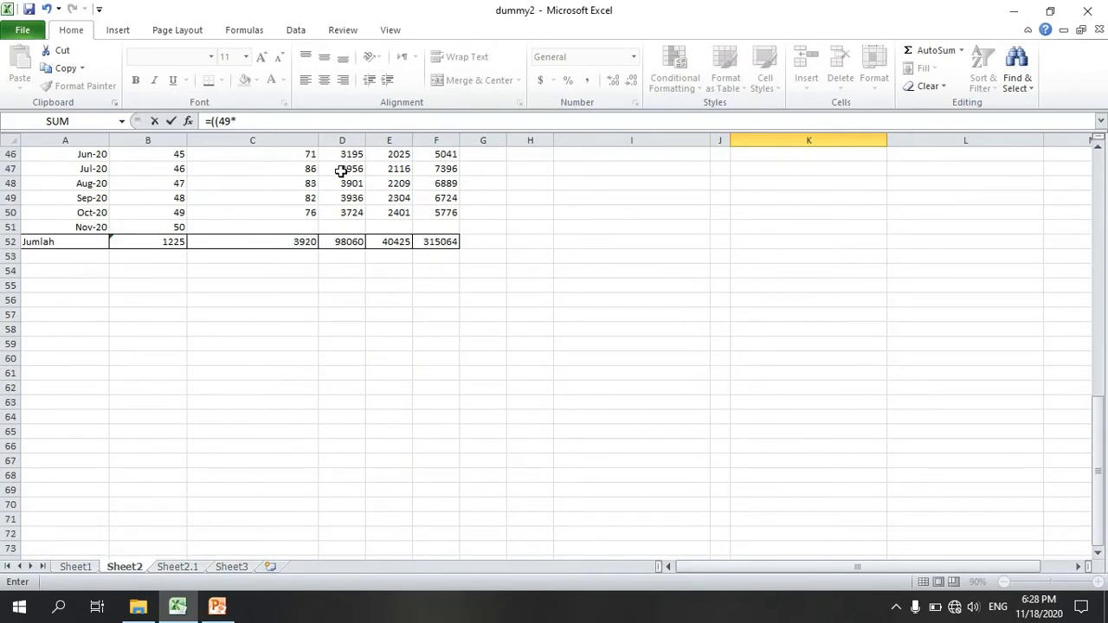
left_click(349, 243)
scroll(594, 247, "up", 15)
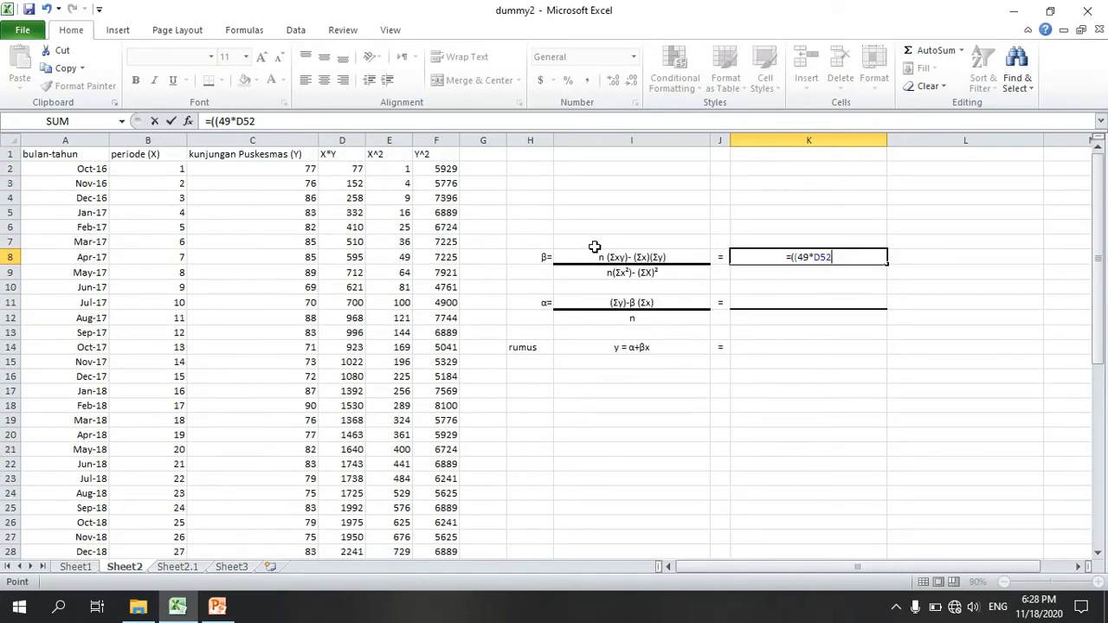
type(")-(")
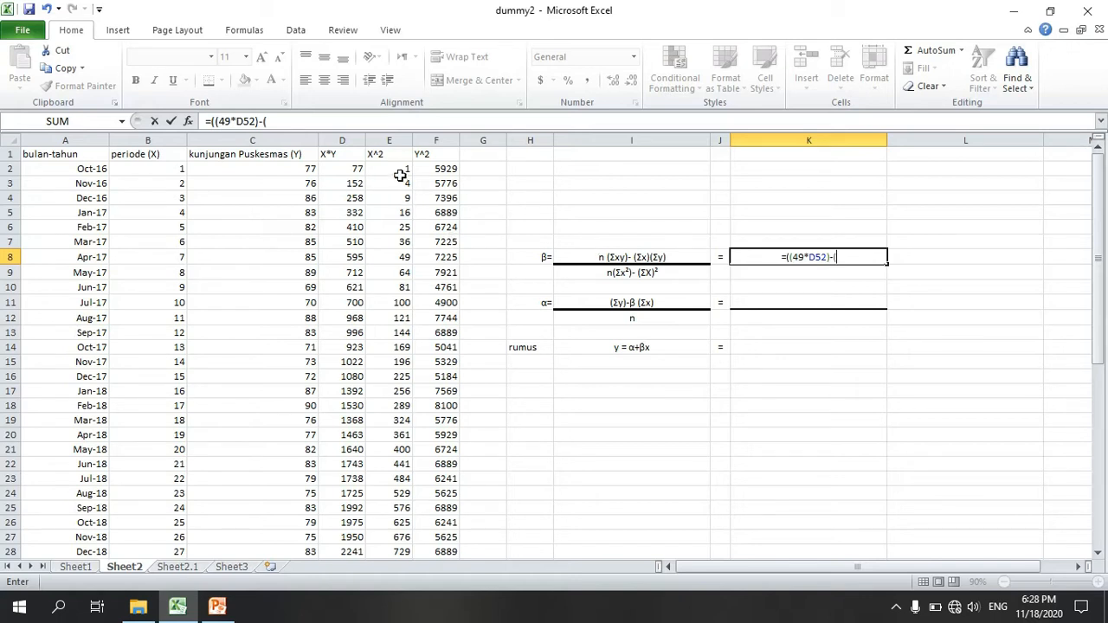
Step: Complete the K8 formula by subtracting the product of the X and Y totals, giving =((49*D52)-(B52*C52))
scroll(138, 172, "down", 2)
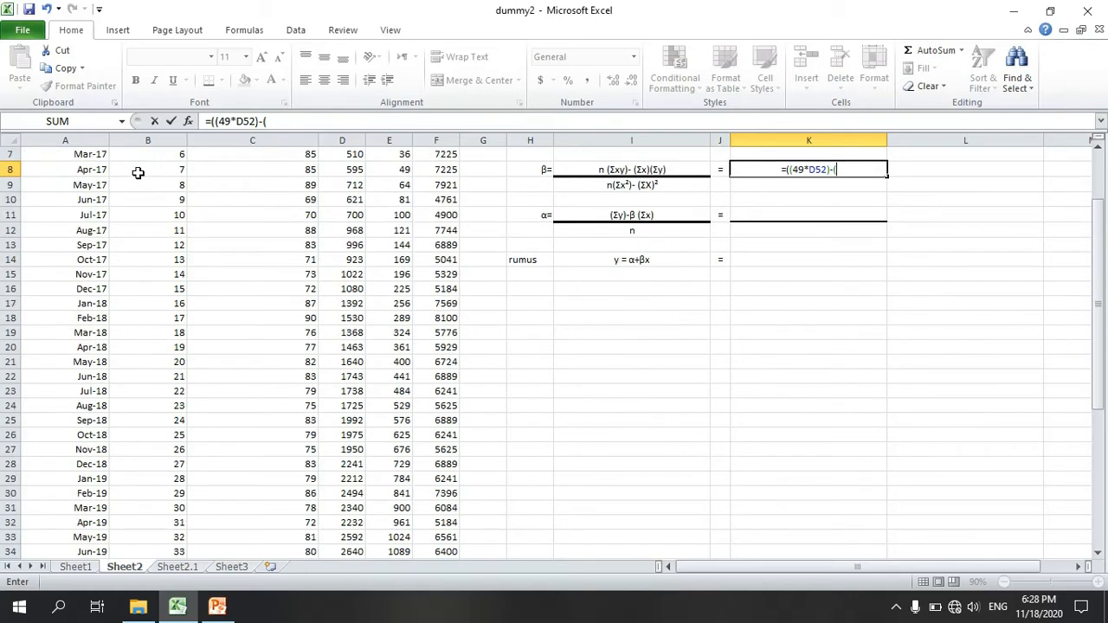
scroll(137, 172, "up", 2)
scroll(137, 172, "down", 11)
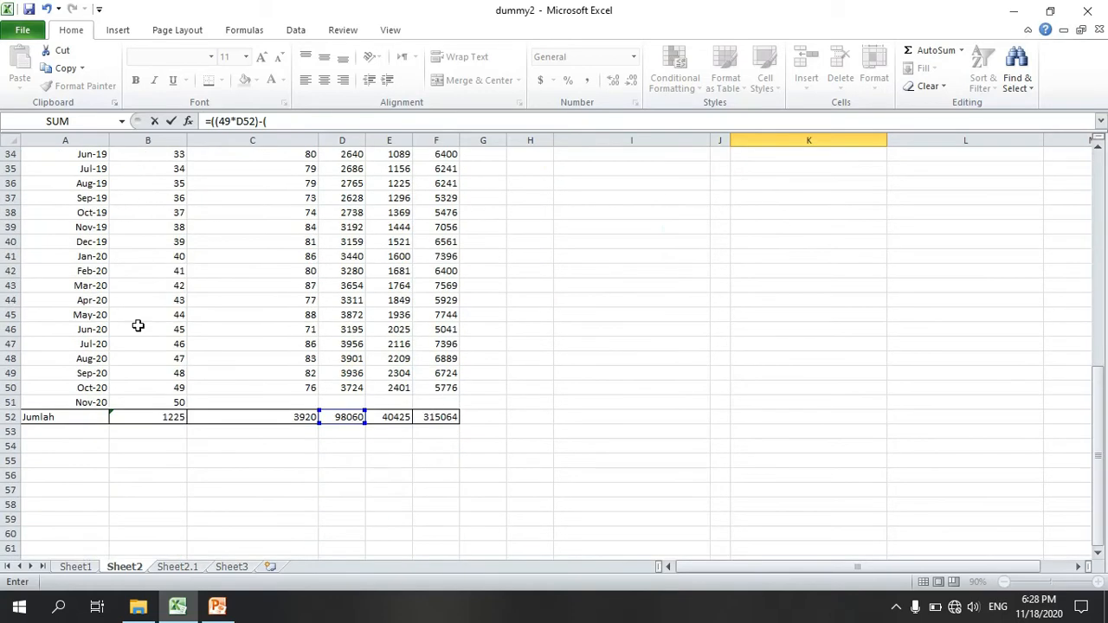
left_click(139, 417)
scroll(690, 409, "up", 10)
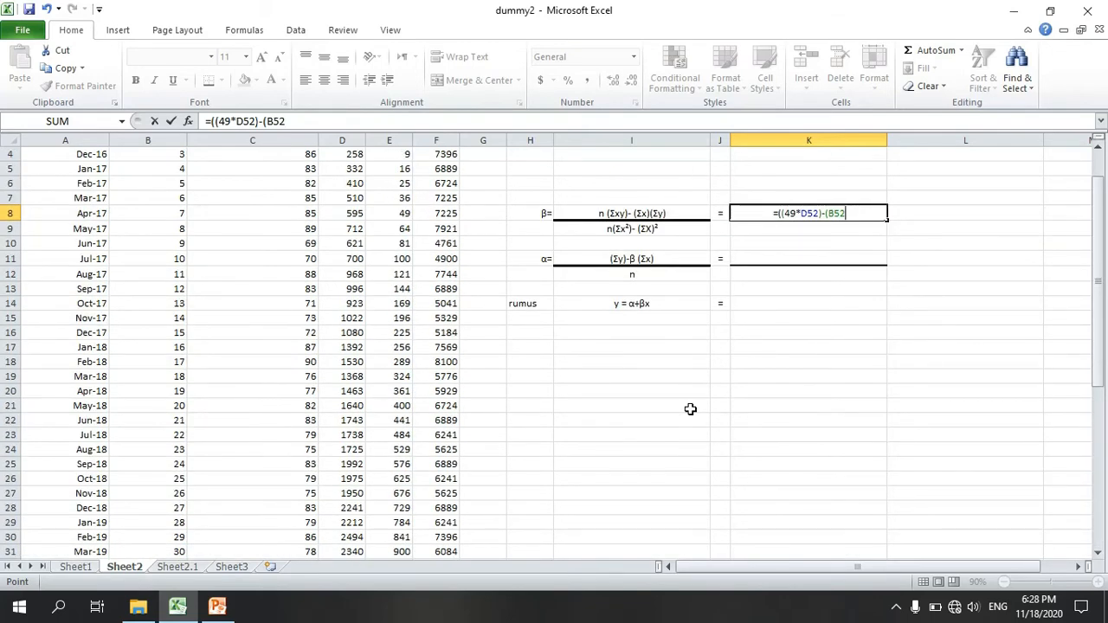
type("*")
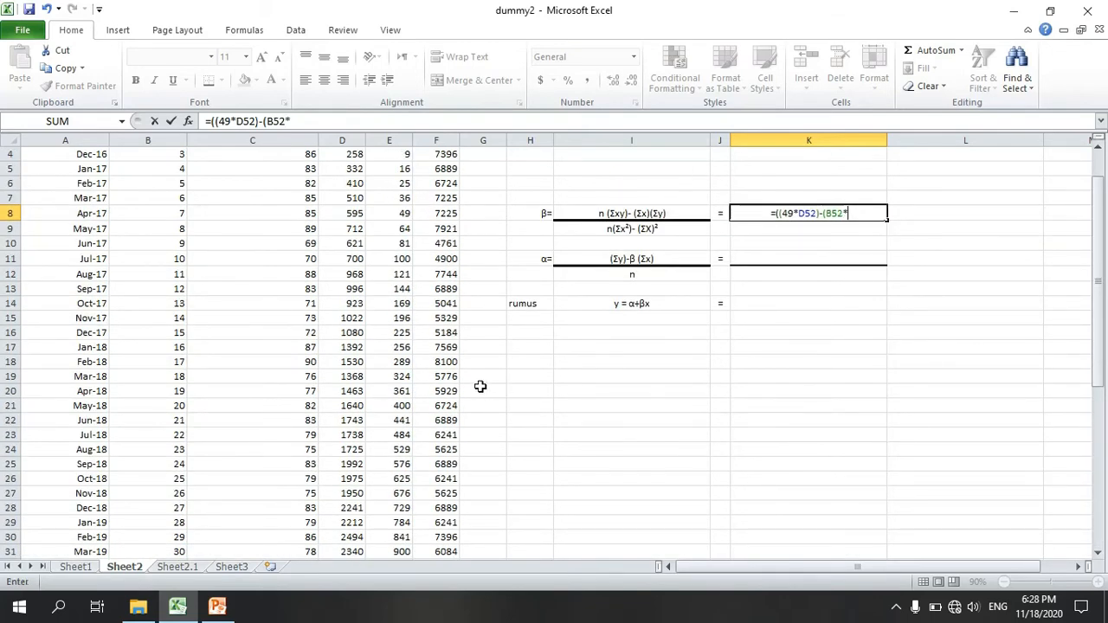
scroll(158, 285, "up", 1)
scroll(220, 199, "down", 8)
scroll(223, 210, "down", 6)
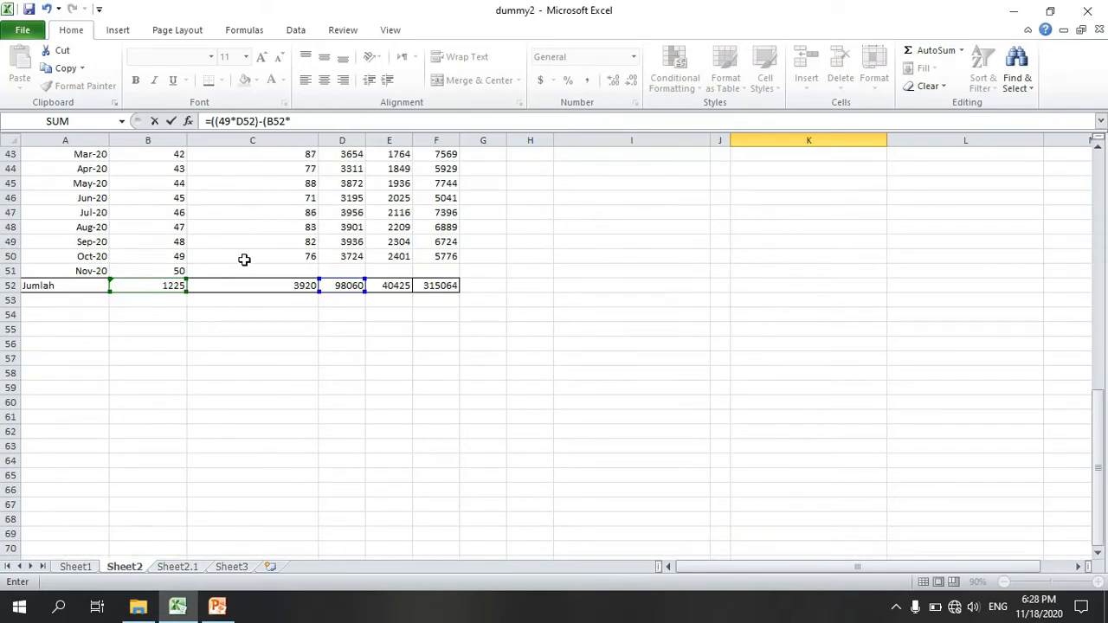
left_click(250, 289)
scroll(626, 289, "up", 14)
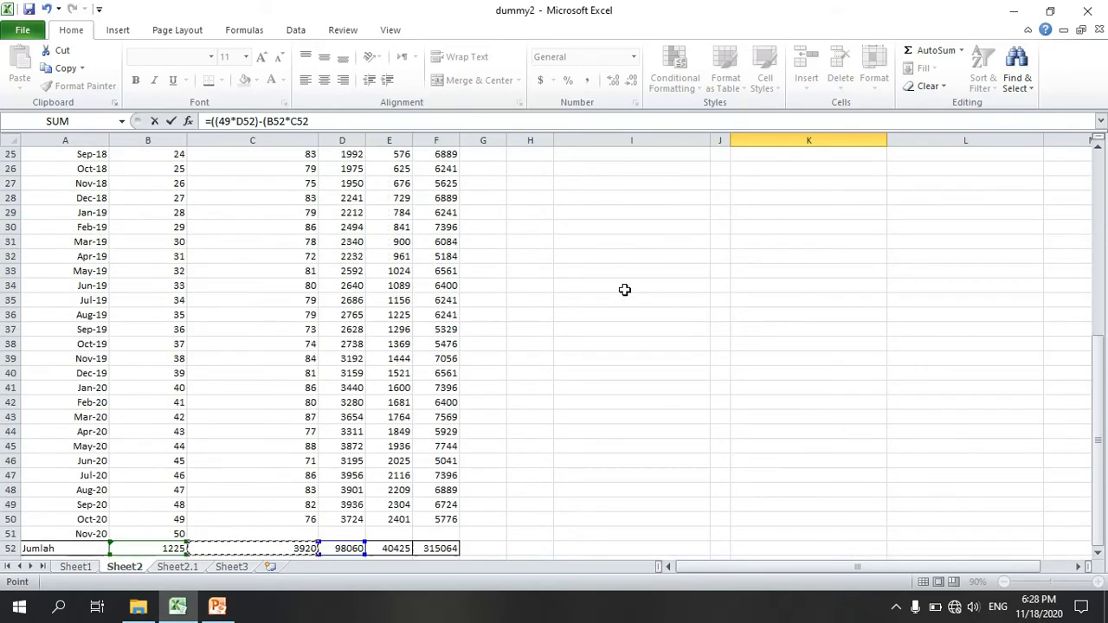
type("))")
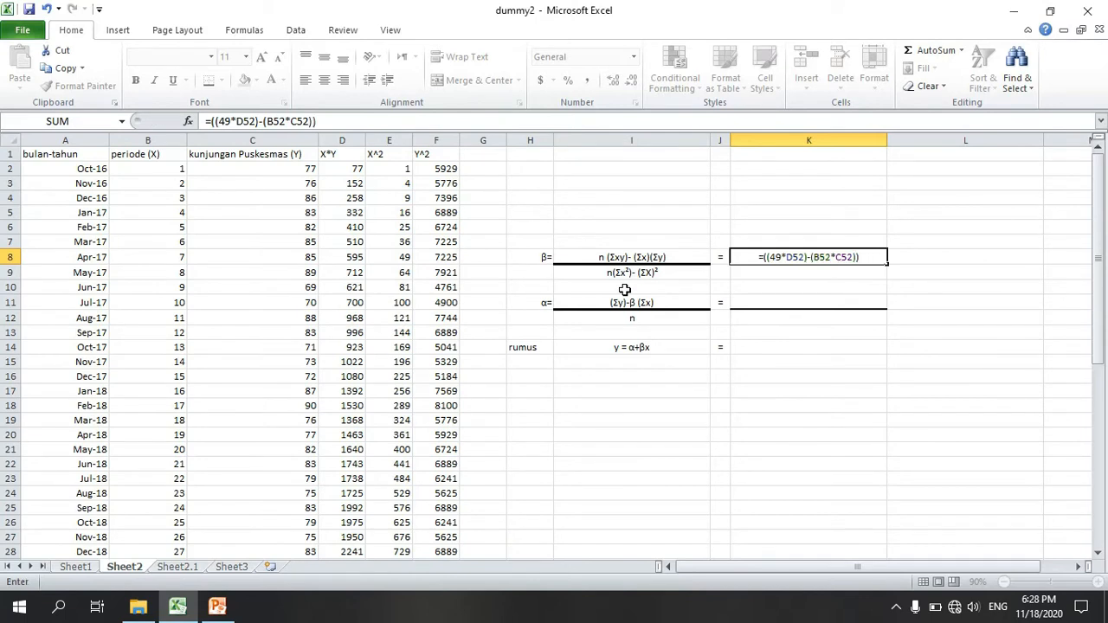
key("Return")
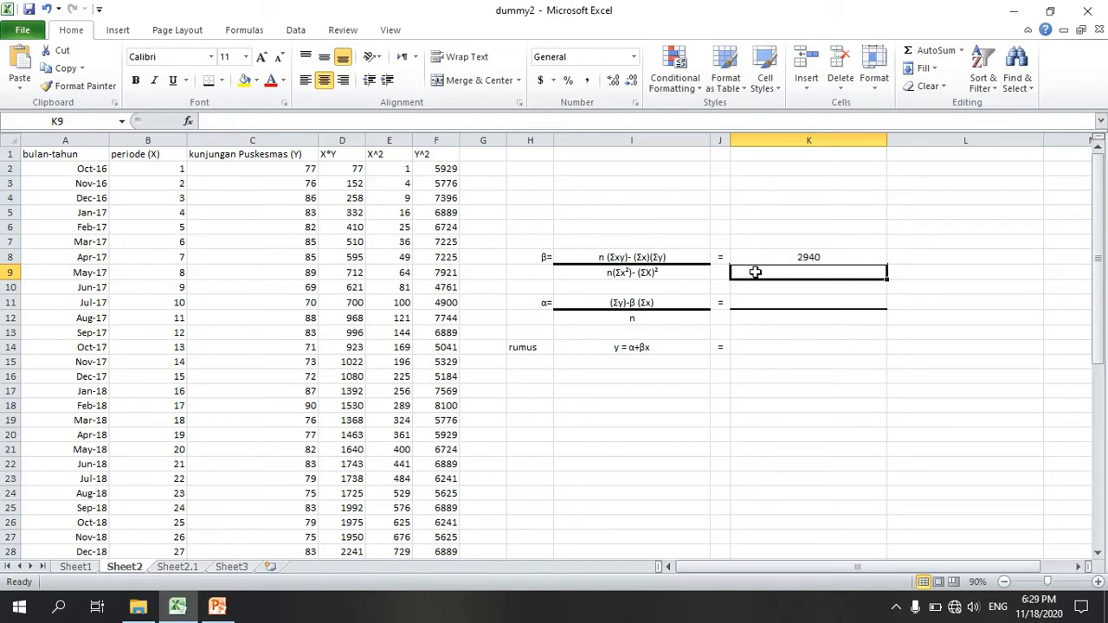
Step: Begin the β denominator formula in K9 with 49 multiplied by the X^2 total, as =(49*E52)
type("=")
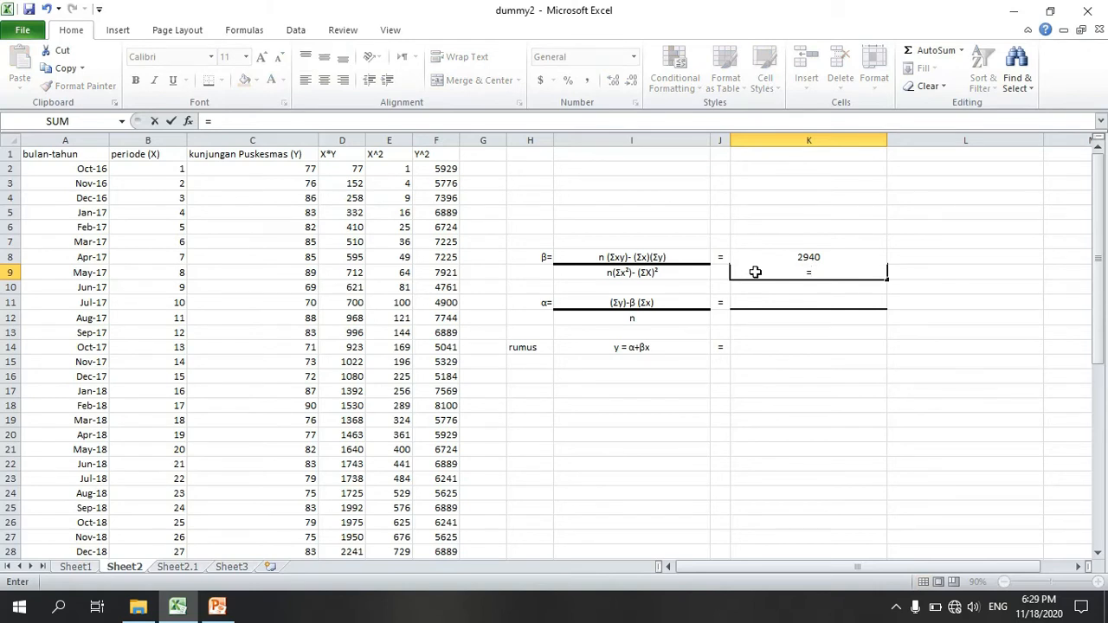
type("(49")
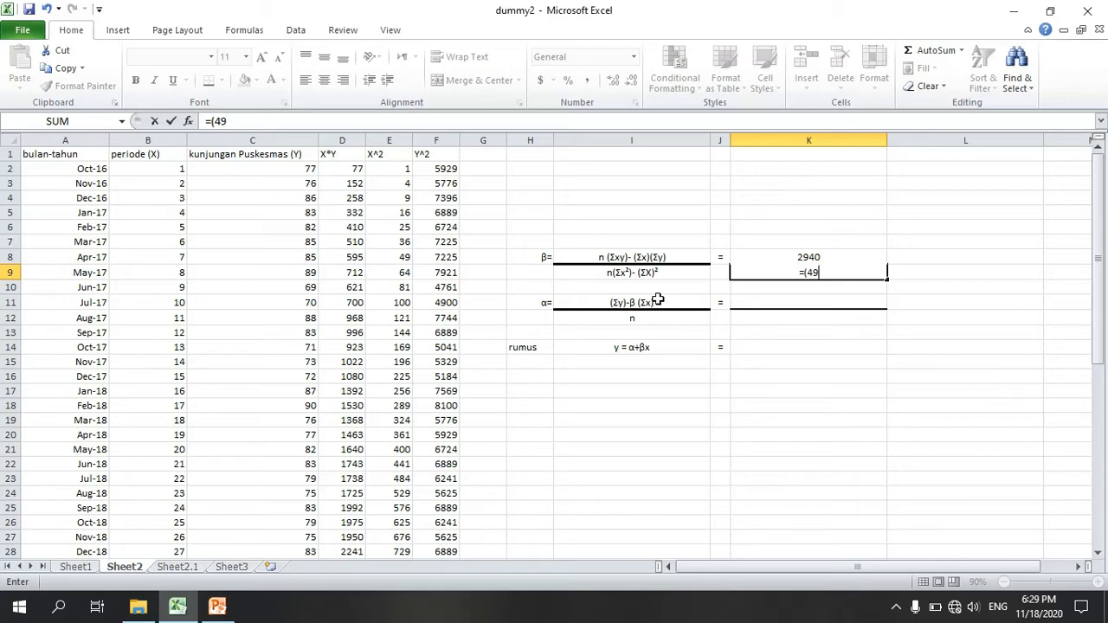
type("*")
scroll(374, 171, "down", 9)
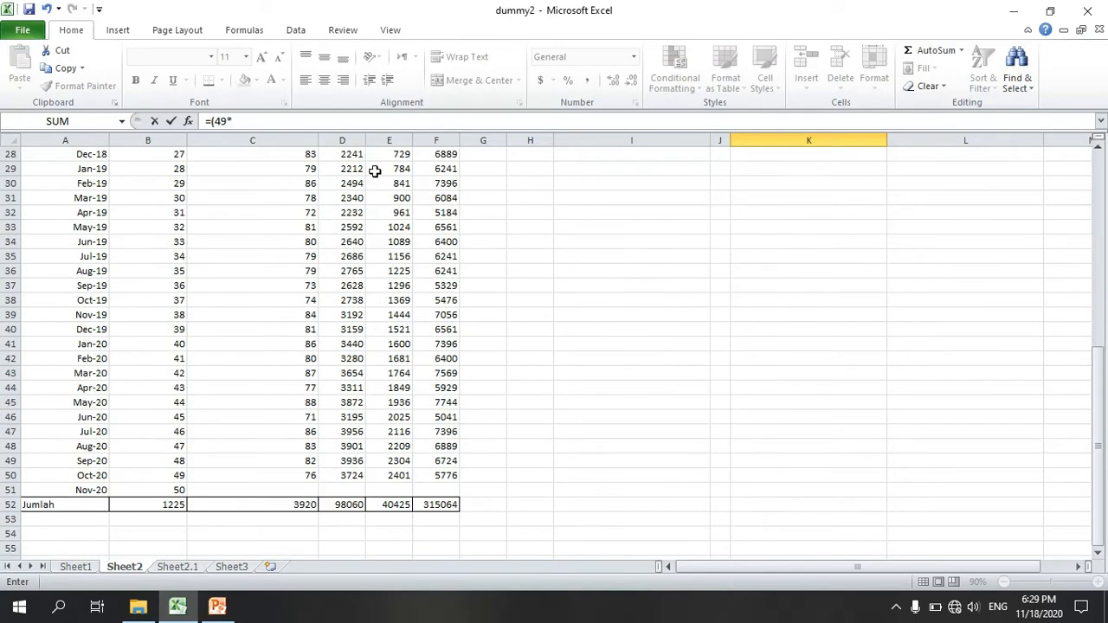
left_click(408, 504)
scroll(571, 447, "up", 9)
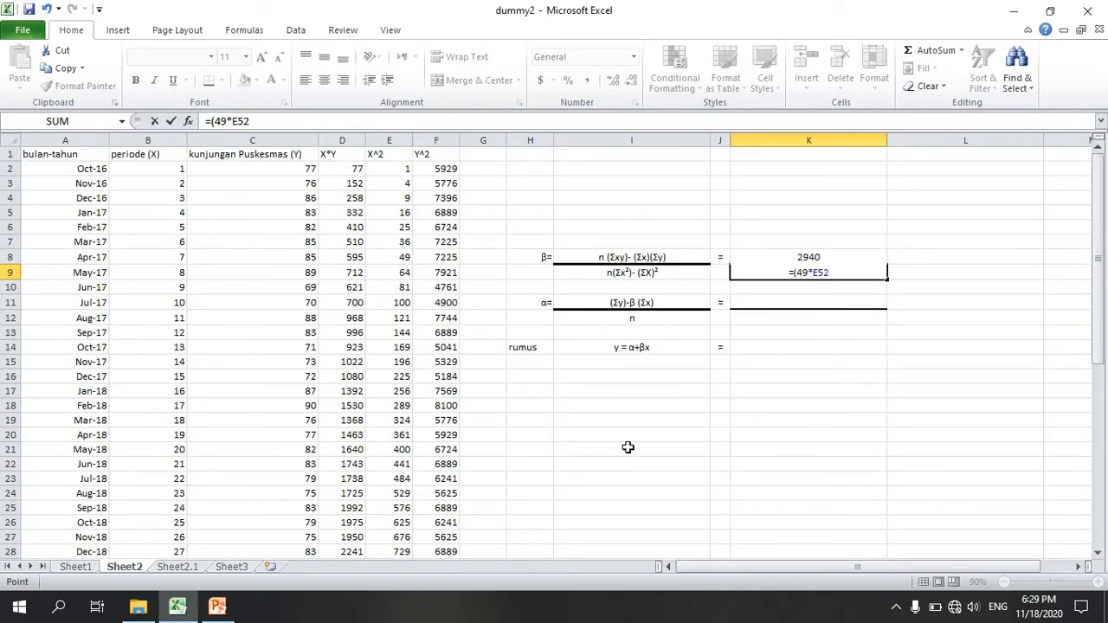
type(")-")
Step: Complete the K9 formula by subtracting the X total multiplied by itself, giving =(49*E52)-B52*B52
scroll(168, 208, "down", 10)
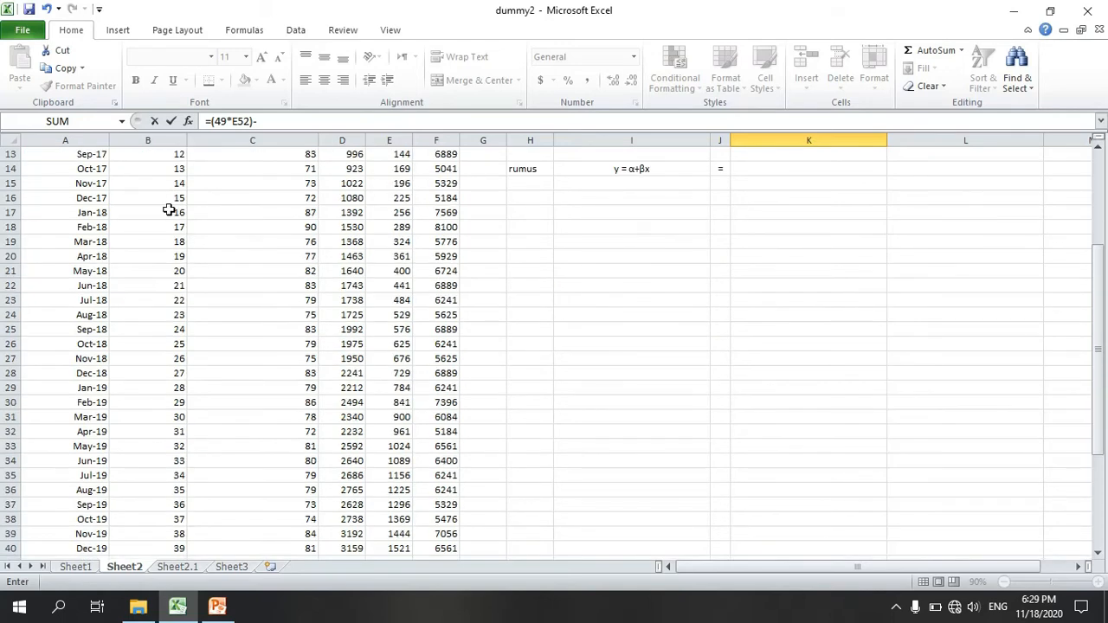
left_click(175, 459)
scroll(594, 379, "up", 10)
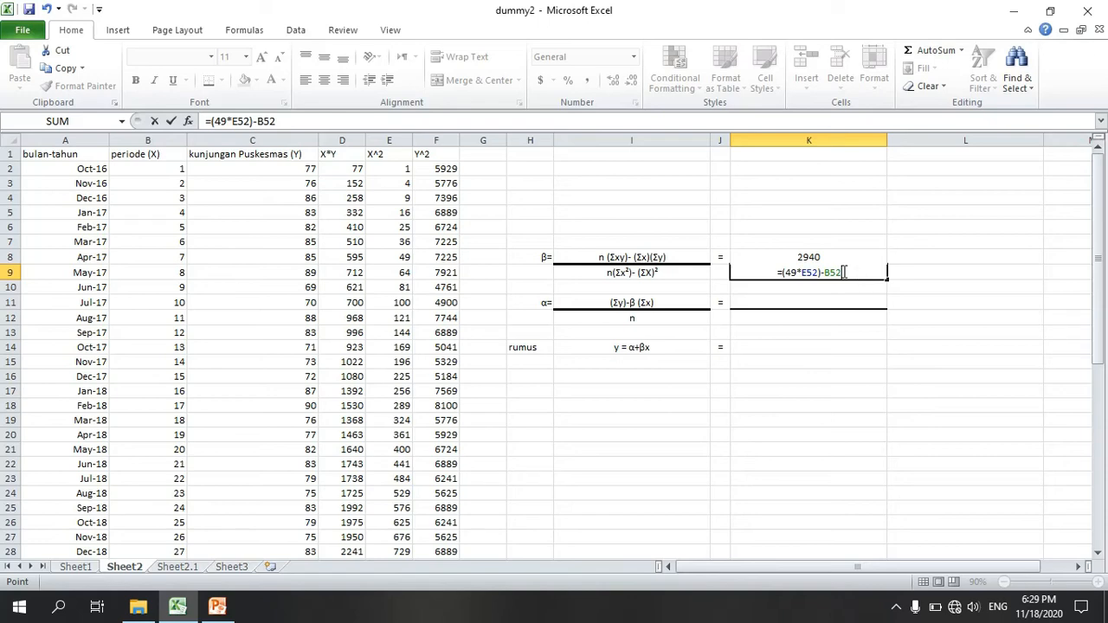
type("*")
scroll(468, 477, "down", 9)
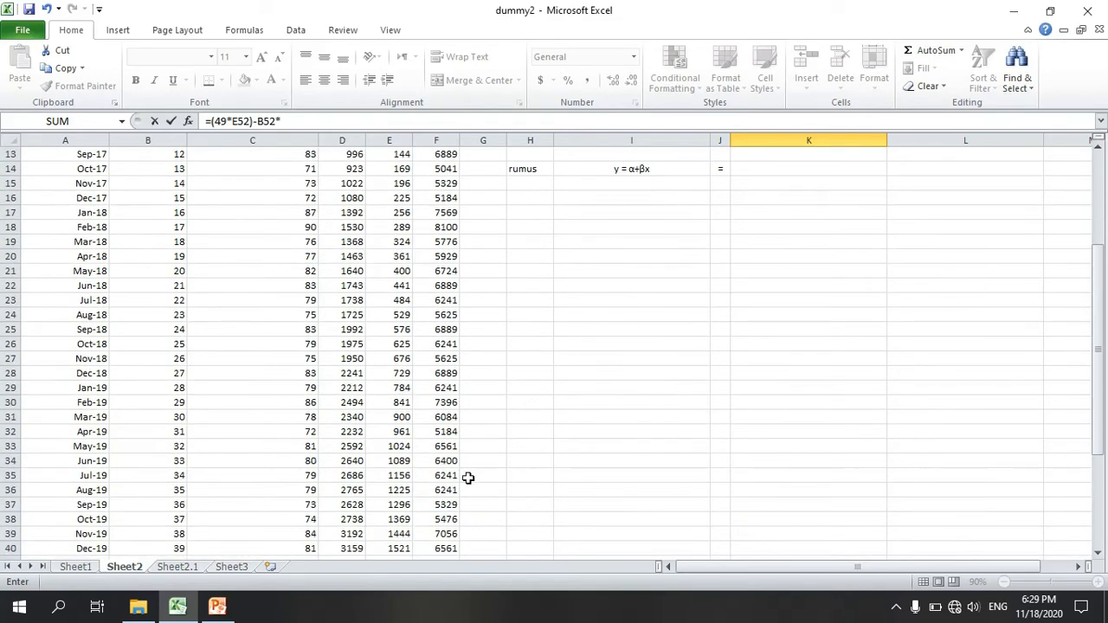
left_click(177, 504)
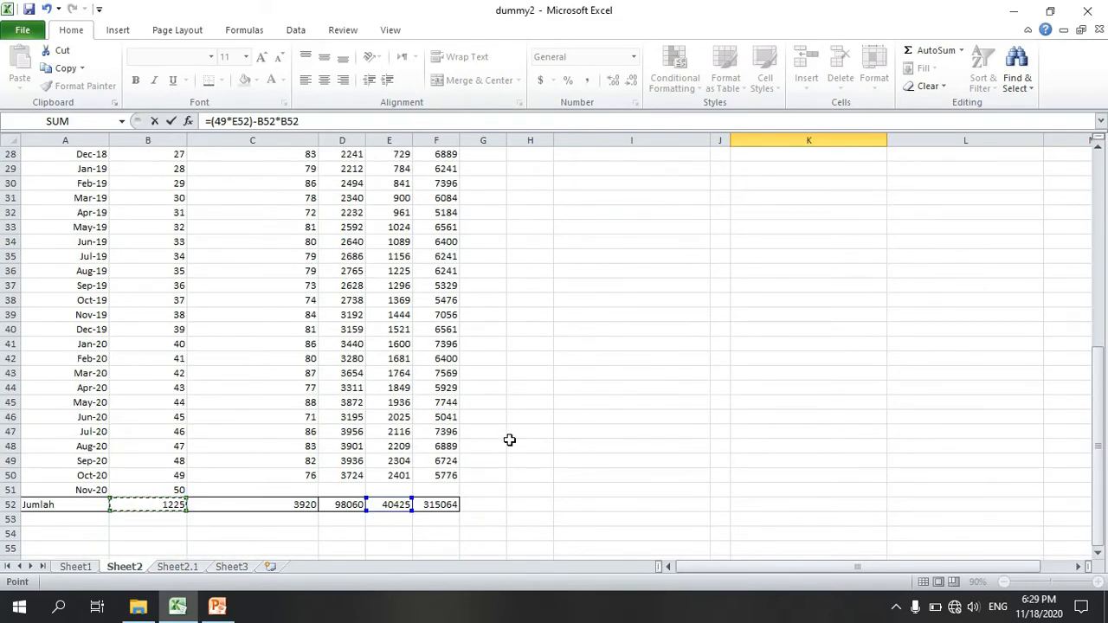
scroll(516, 437, "up", 9)
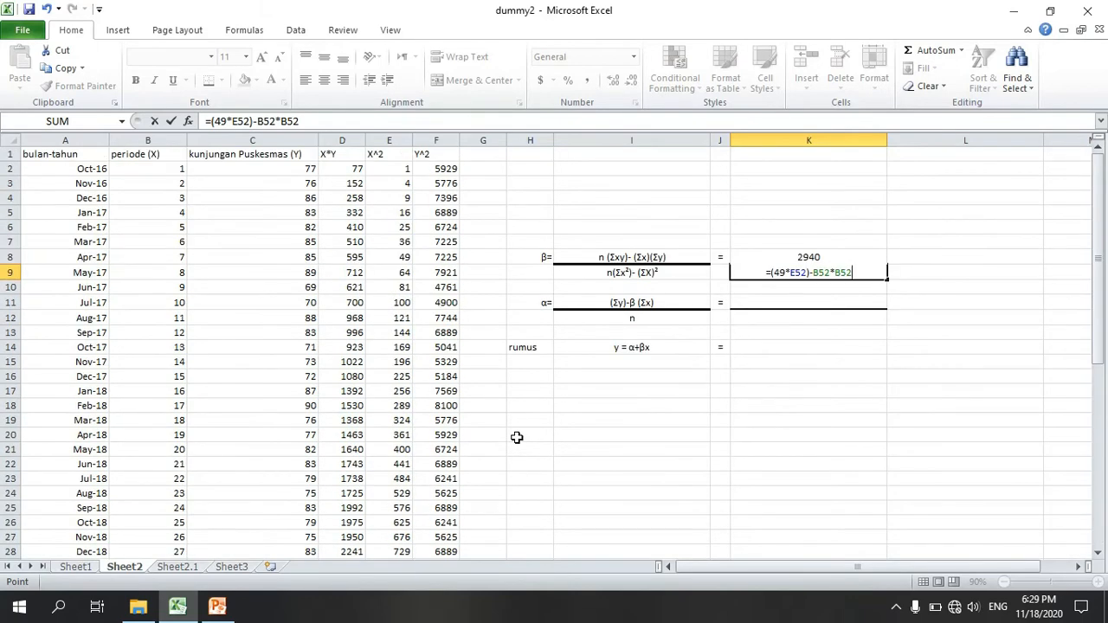
key("Return")
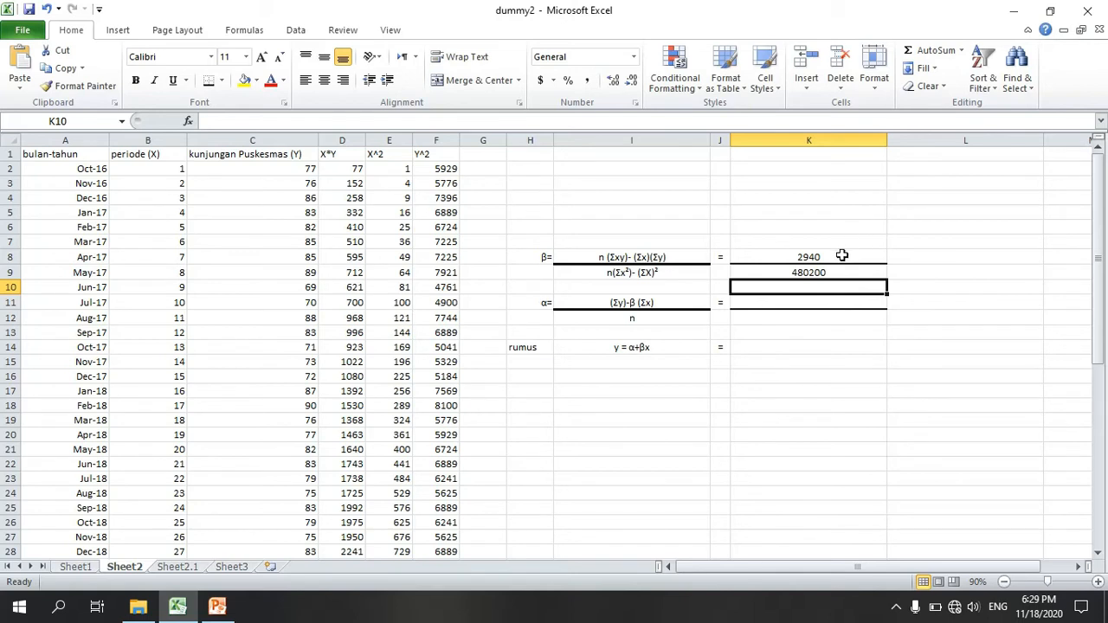
Step: Calculate β in L8 by dividing the numerator by the denominator with the formula =K8/K9
left_click(919, 256)
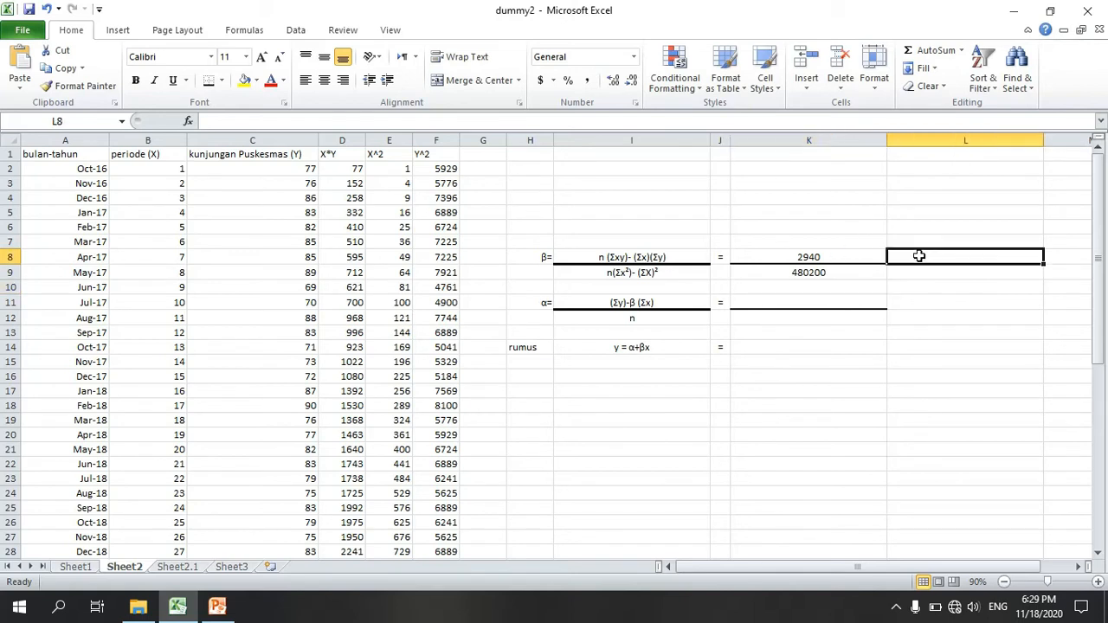
type("=")
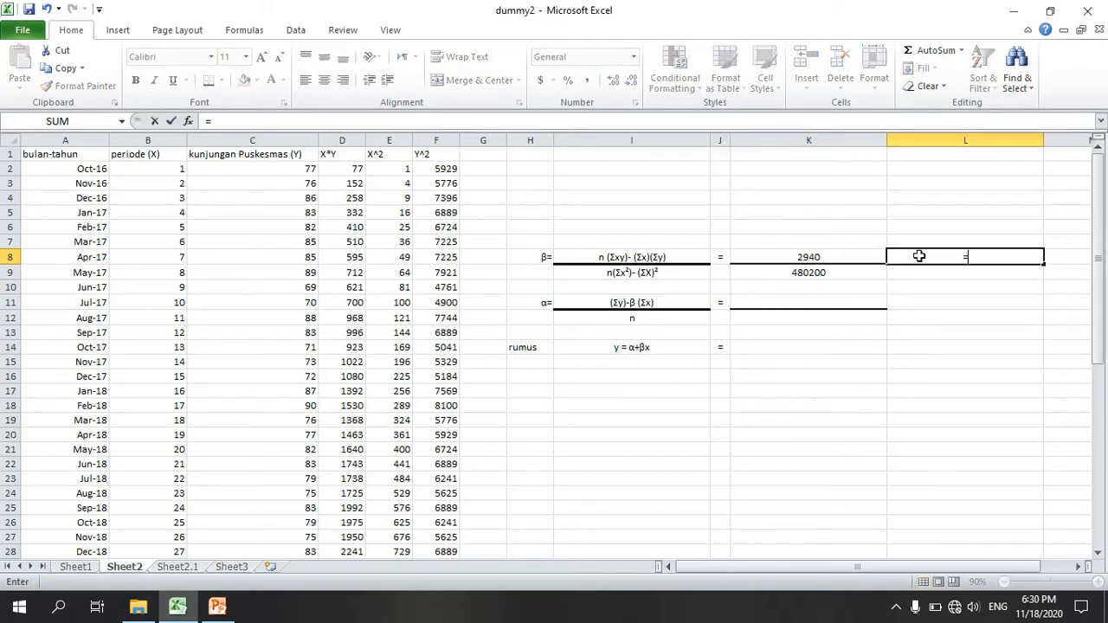
left_click(821, 256)
type("/")
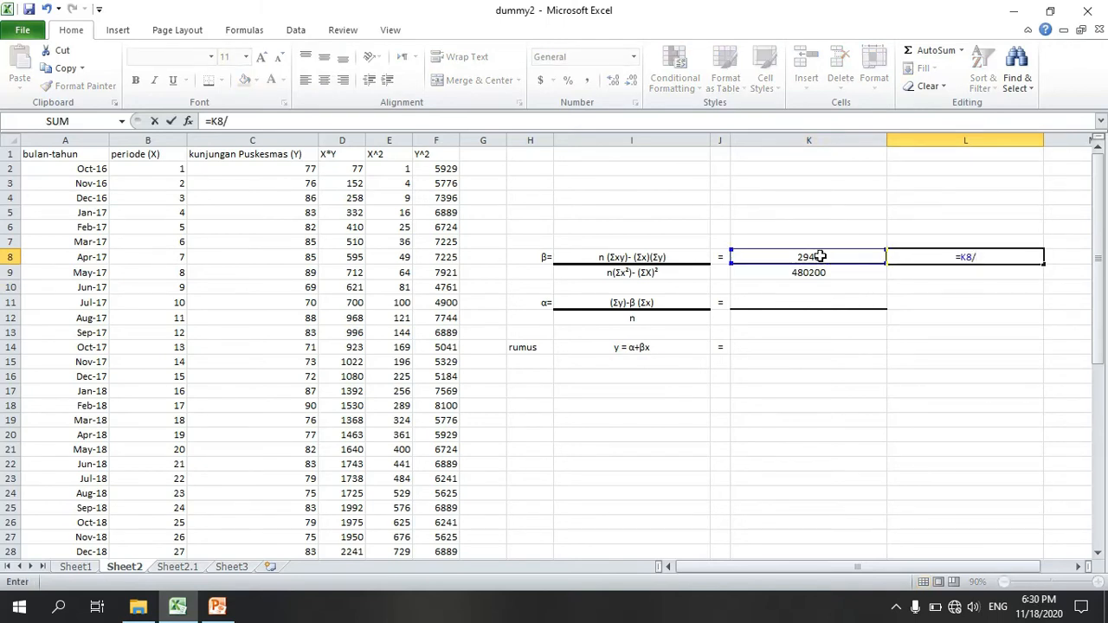
left_click(829, 272)
key("Return")
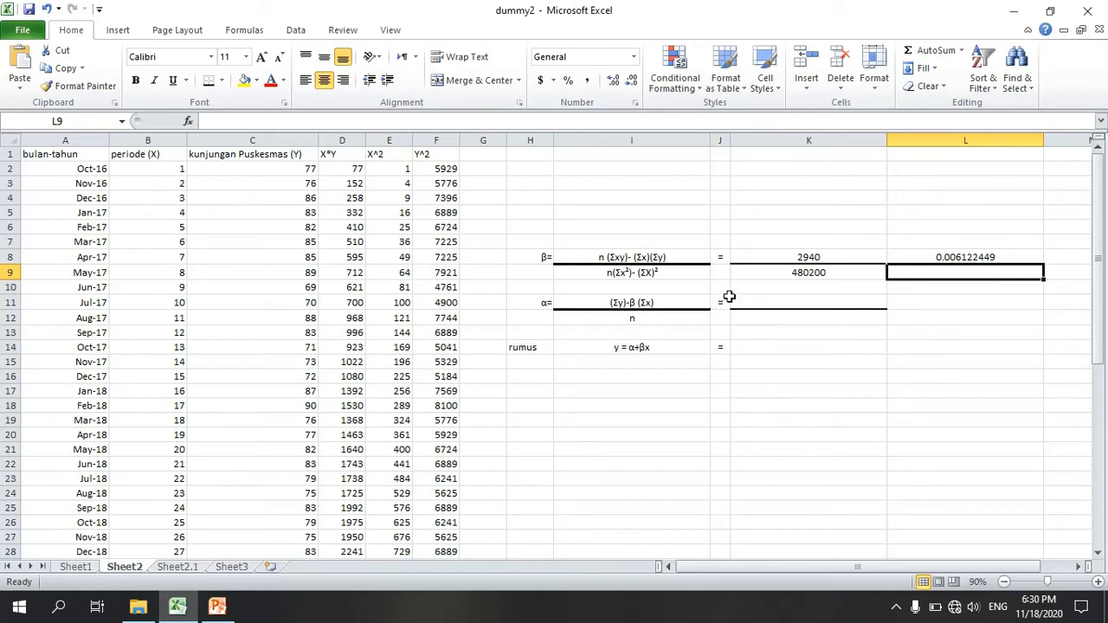
Step: Begin the α numerator formula in K11 with the Y total after an opening parenthesis, as =(C52
left_click(772, 302)
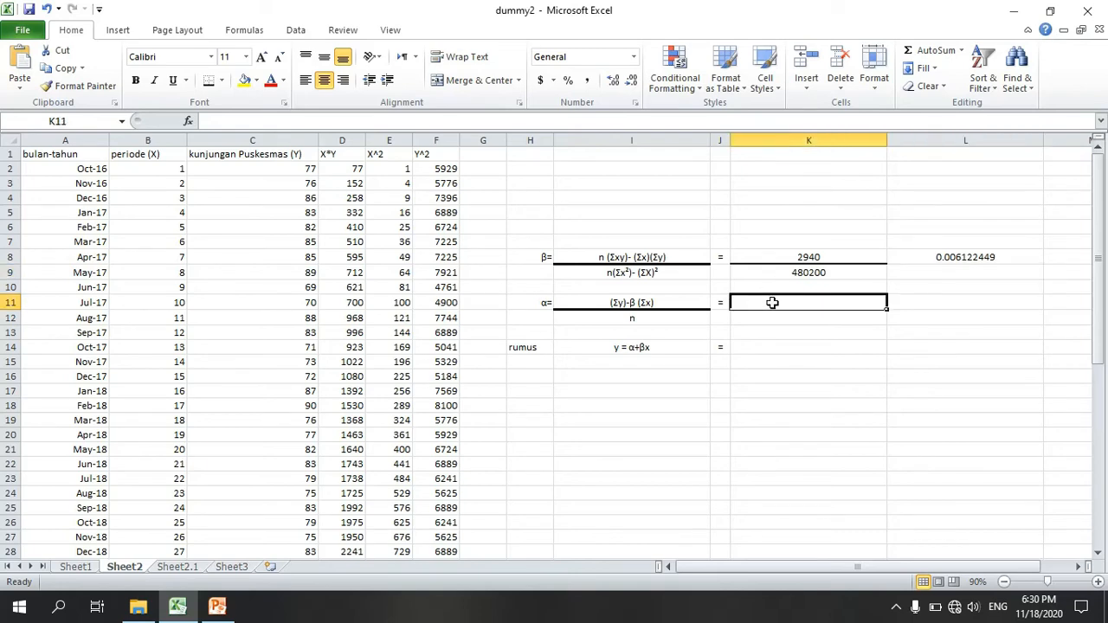
type("=")
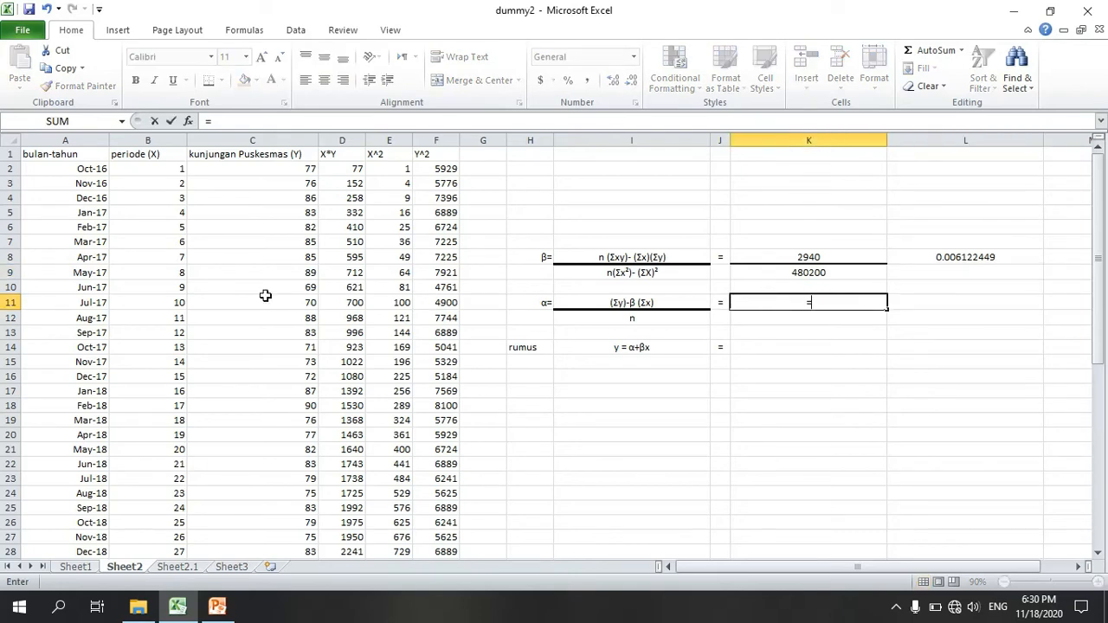
scroll(235, 221, "down", 4)
scroll(235, 221, "down", 8)
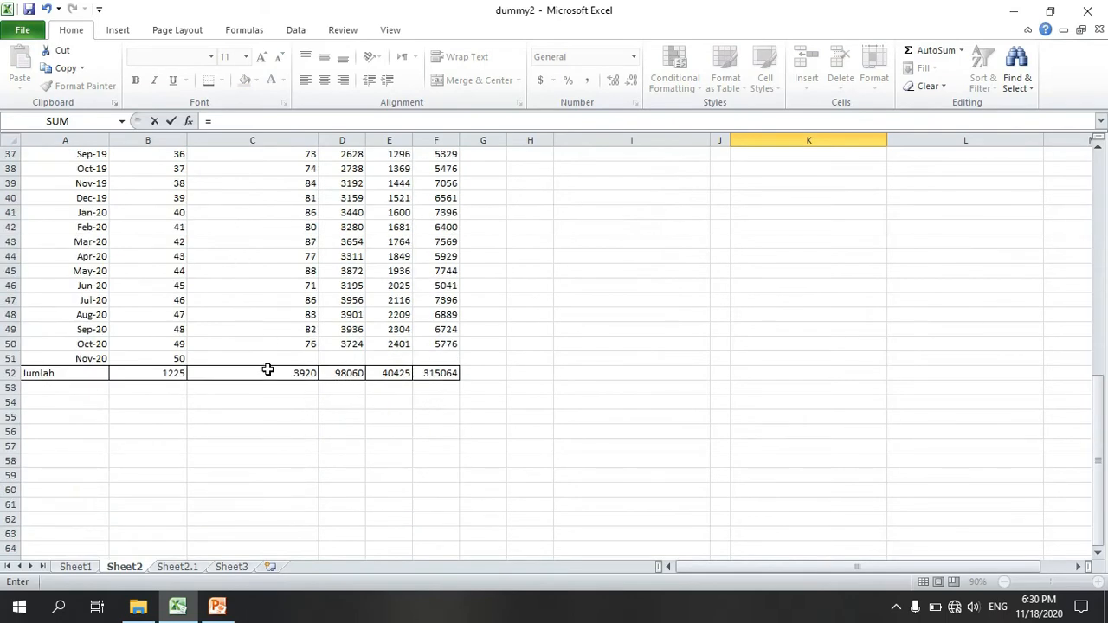
type("(")
left_click(268, 369)
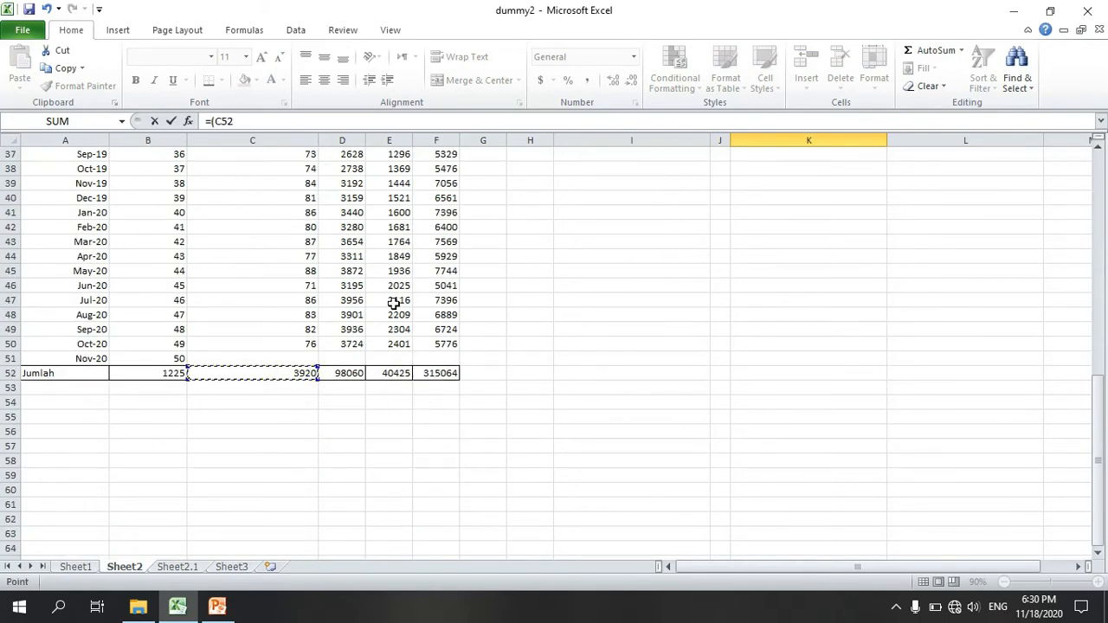
scroll(597, 225, "up", 10)
scroll(600, 256, "up", 1)
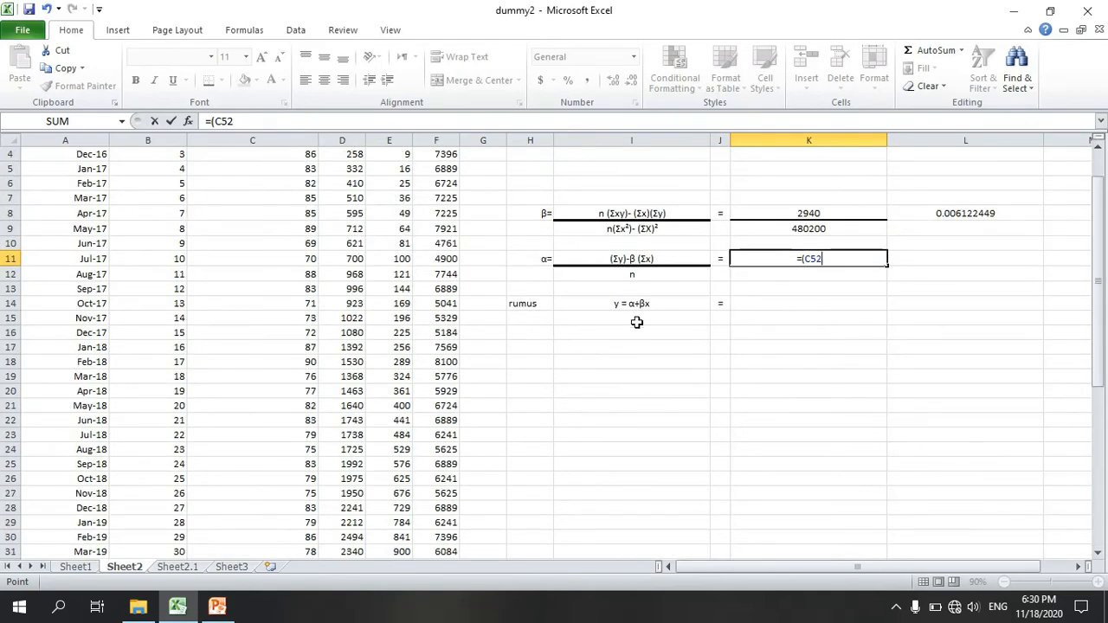
Step: Complete the K11 formula by subtracting β multiplied by the X total, giving =(C52-(L8*B52))
type("-(")
left_click(973, 208)
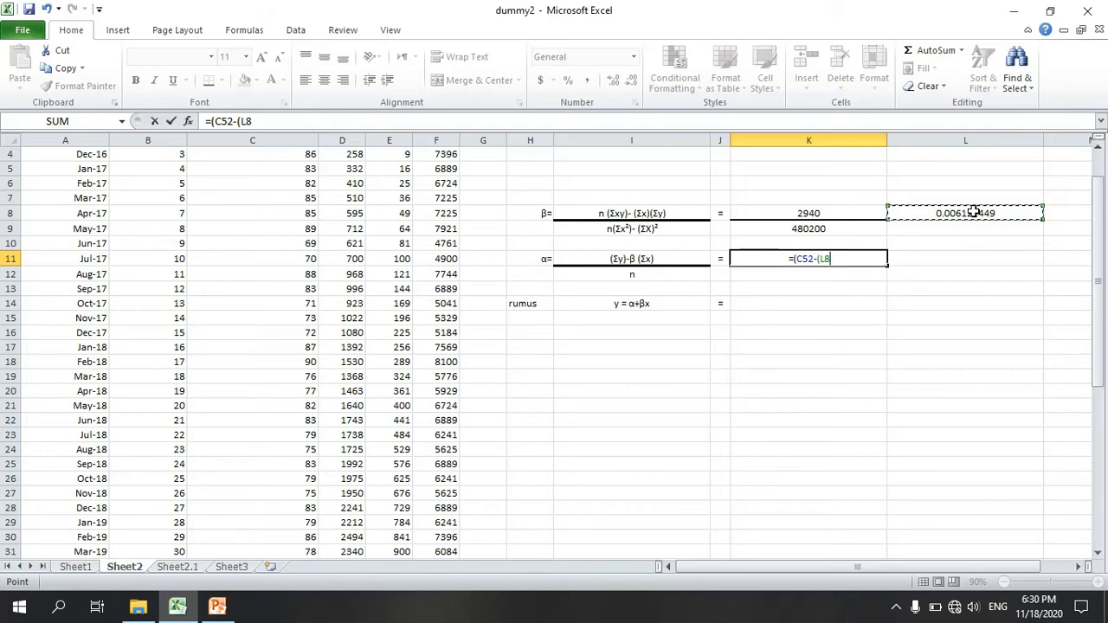
type("*")
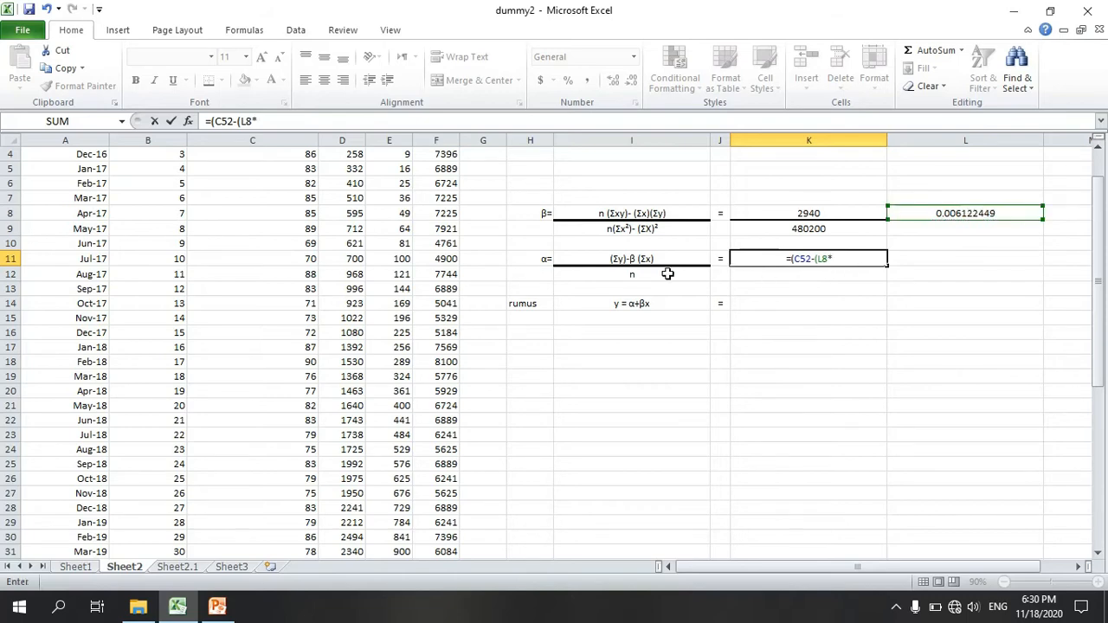
scroll(38, 224, "up", 1)
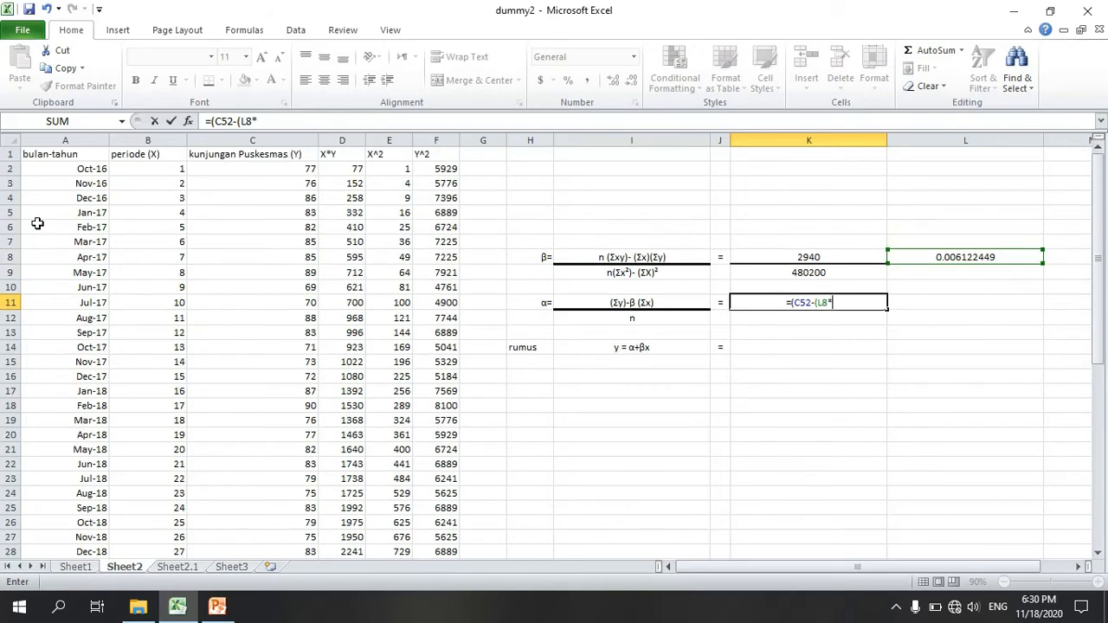
scroll(155, 187, "down", 6)
scroll(156, 187, "down", 8)
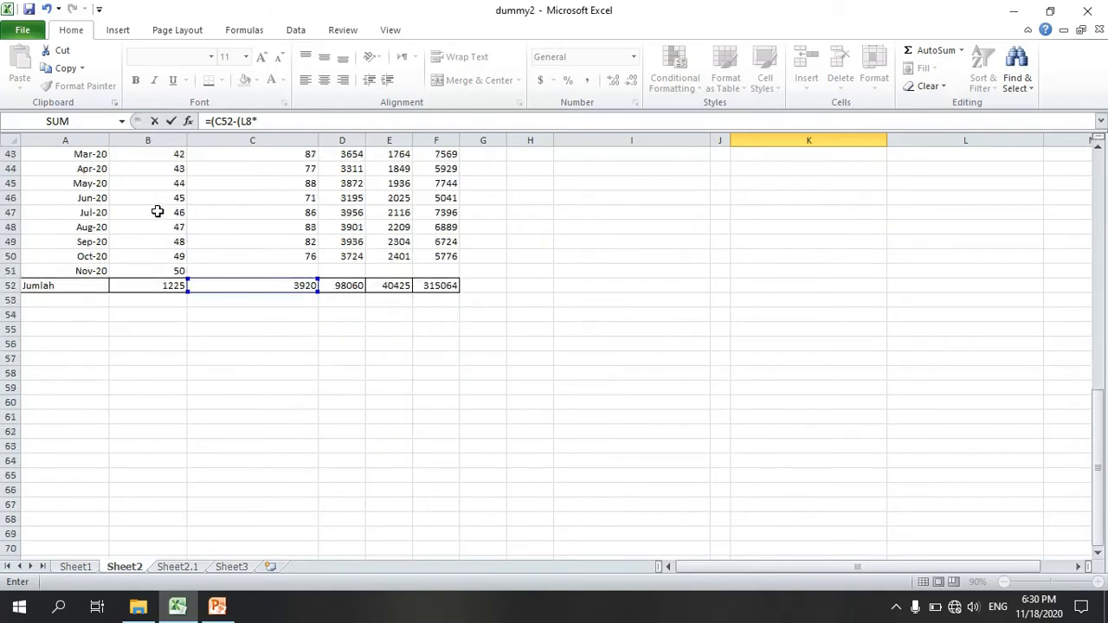
left_click(156, 286)
scroll(634, 287, "up", 14)
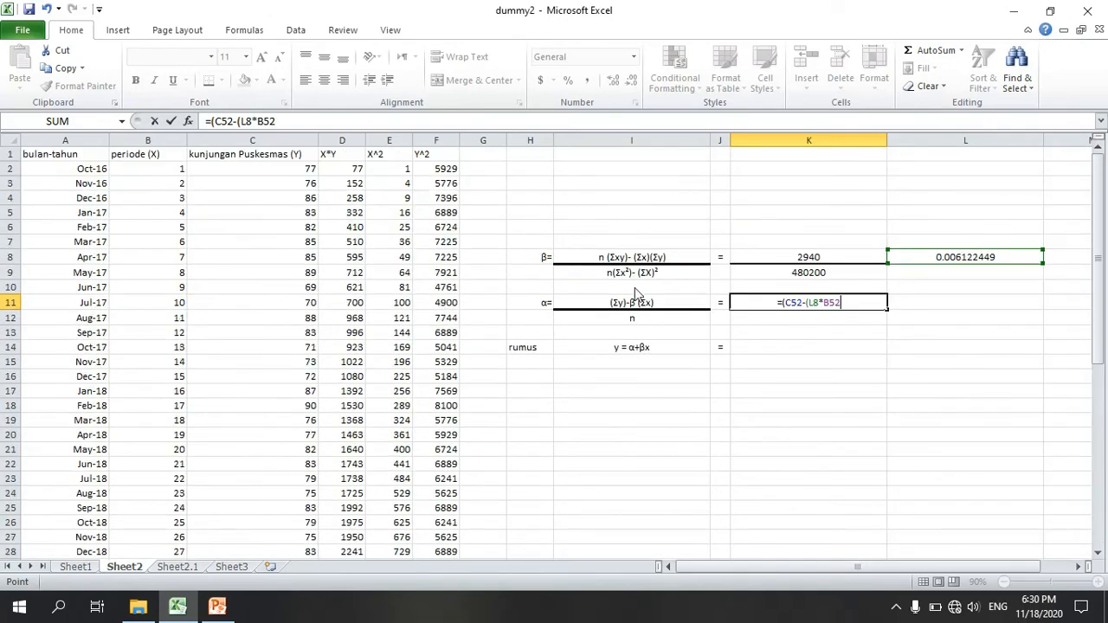
type("))")
key("Return")
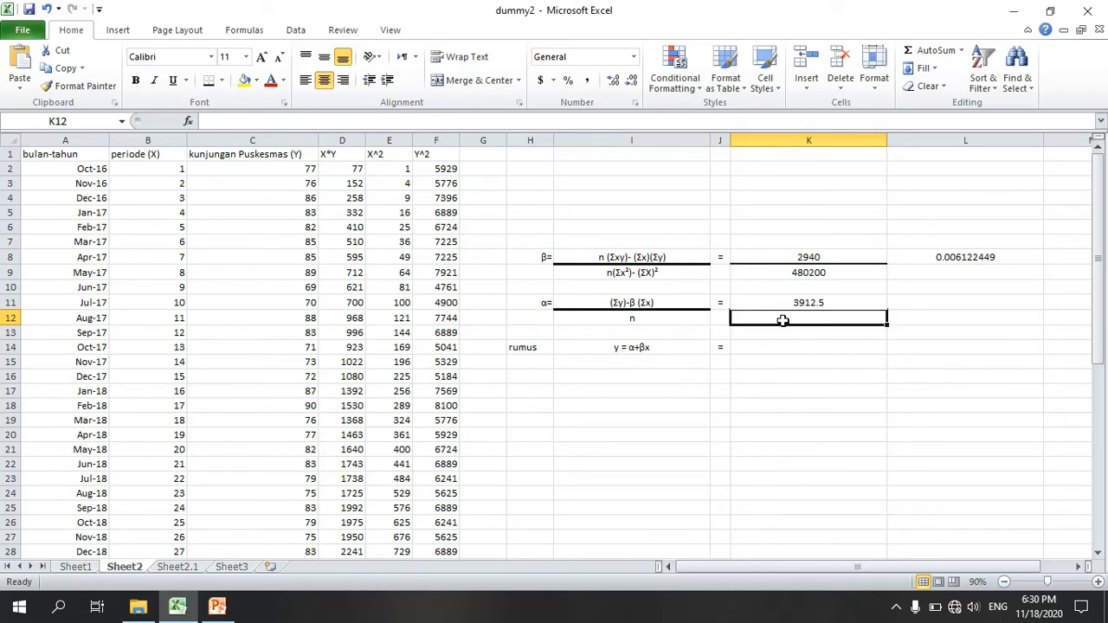
Step: Enter 49 as the α denominator in K12 and calculate α in L11 with =K11/K12
type("4")
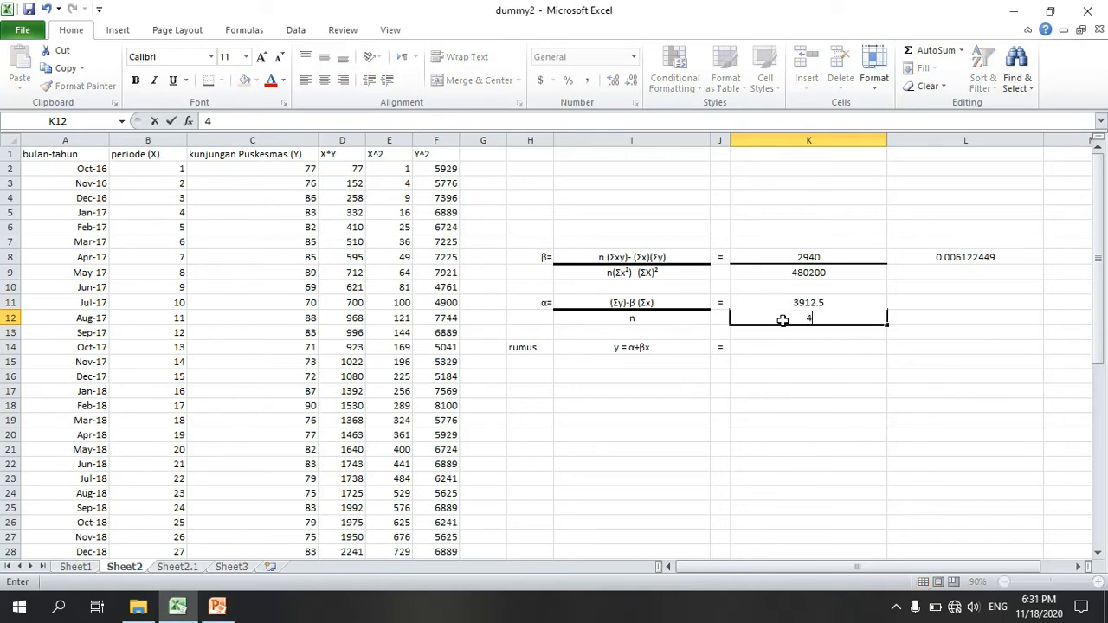
type("9")
left_click(937, 305)
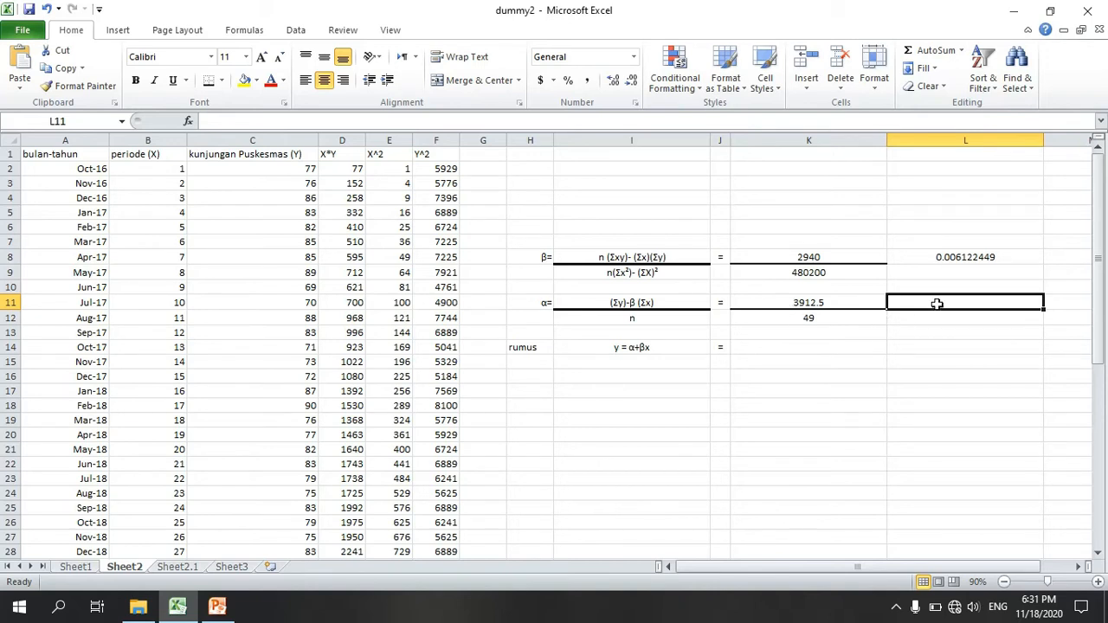
type("=")
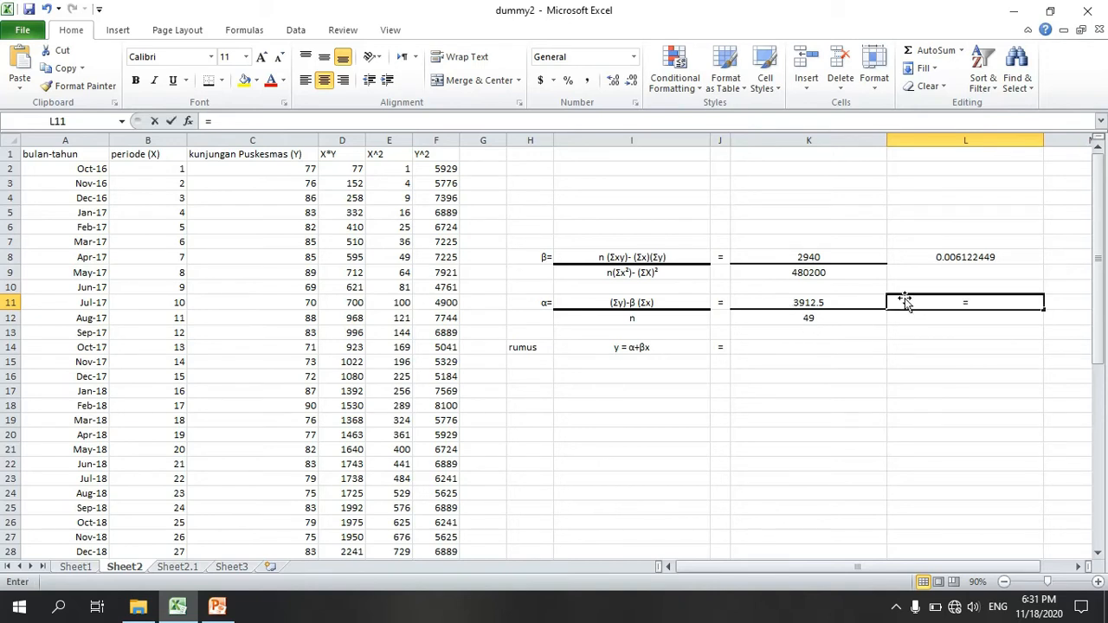
left_click(858, 299)
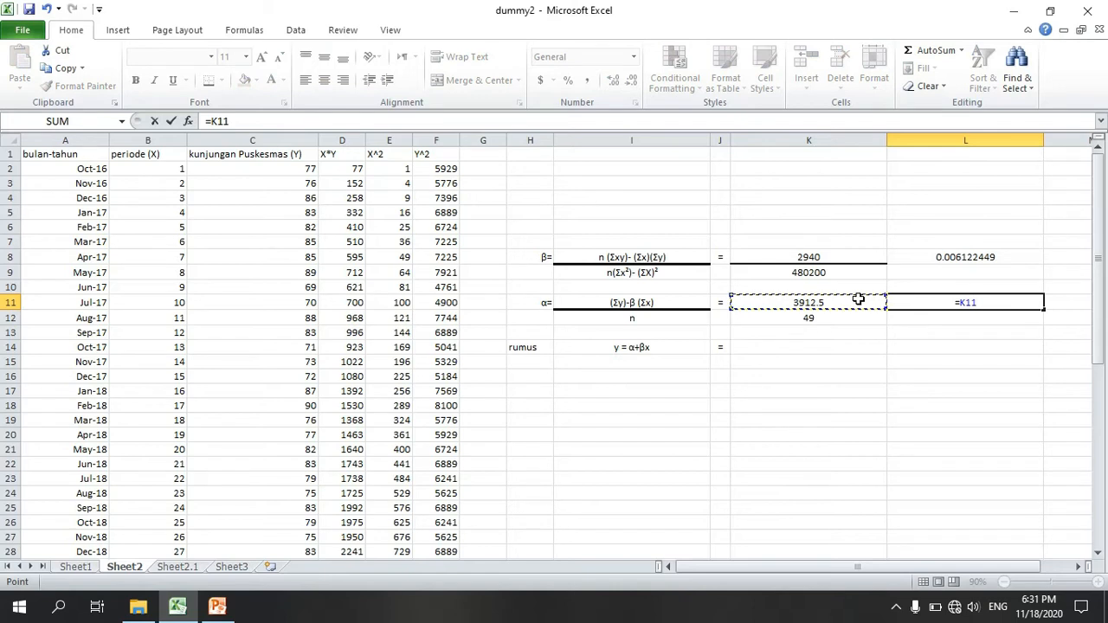
type("/")
left_click(846, 321)
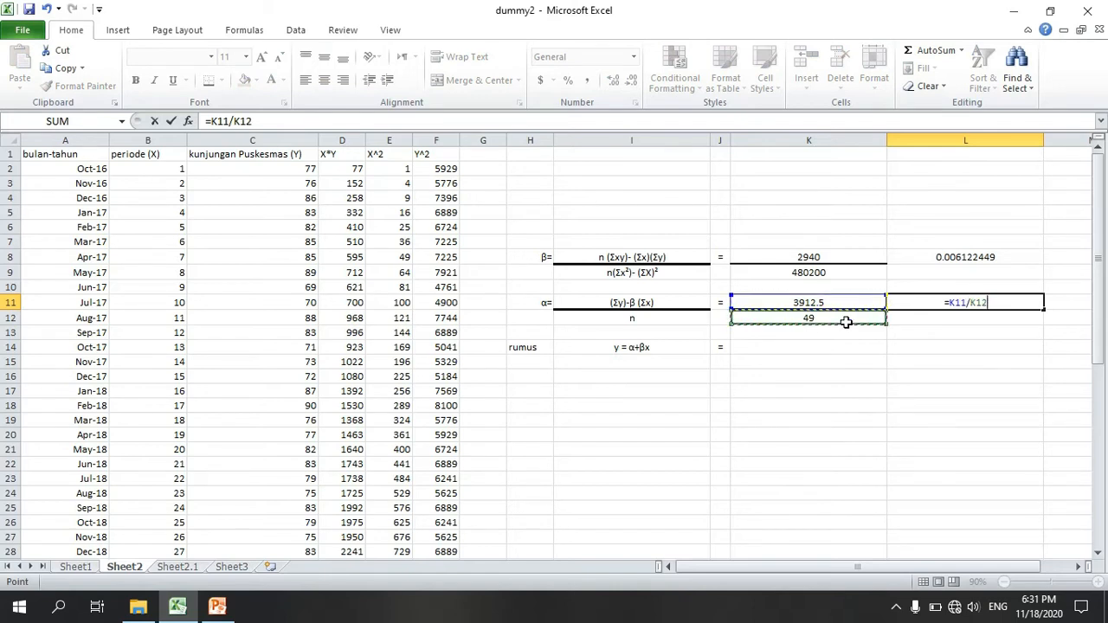
key("Return")
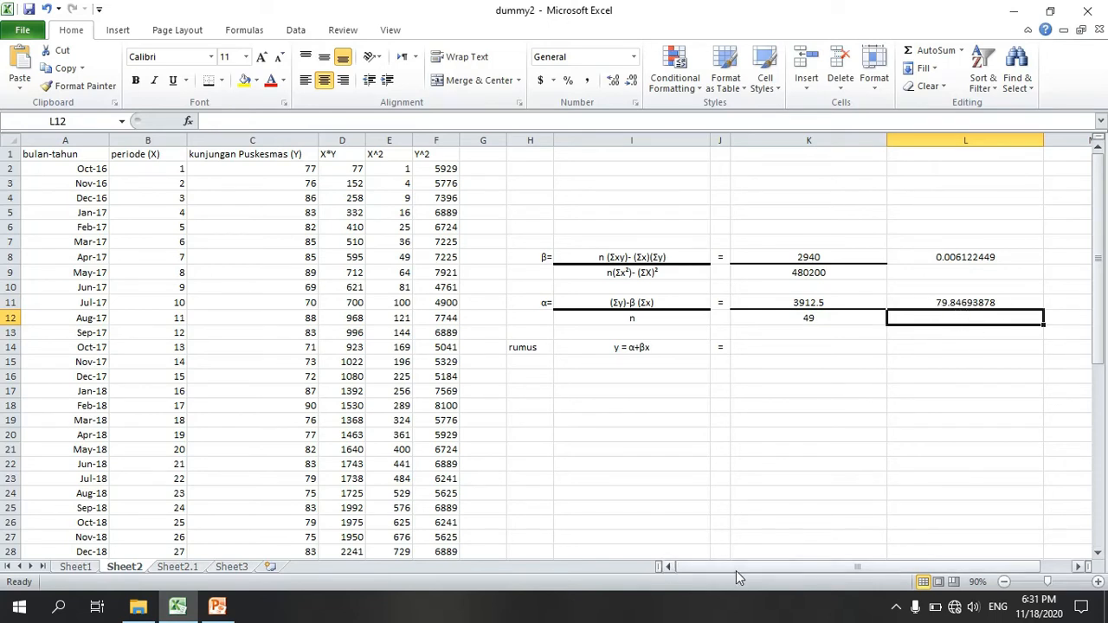
Step: Reduce the displayed precision of the β result in L8 to three decimal places
left_click_drag(735, 571, 775, 573)
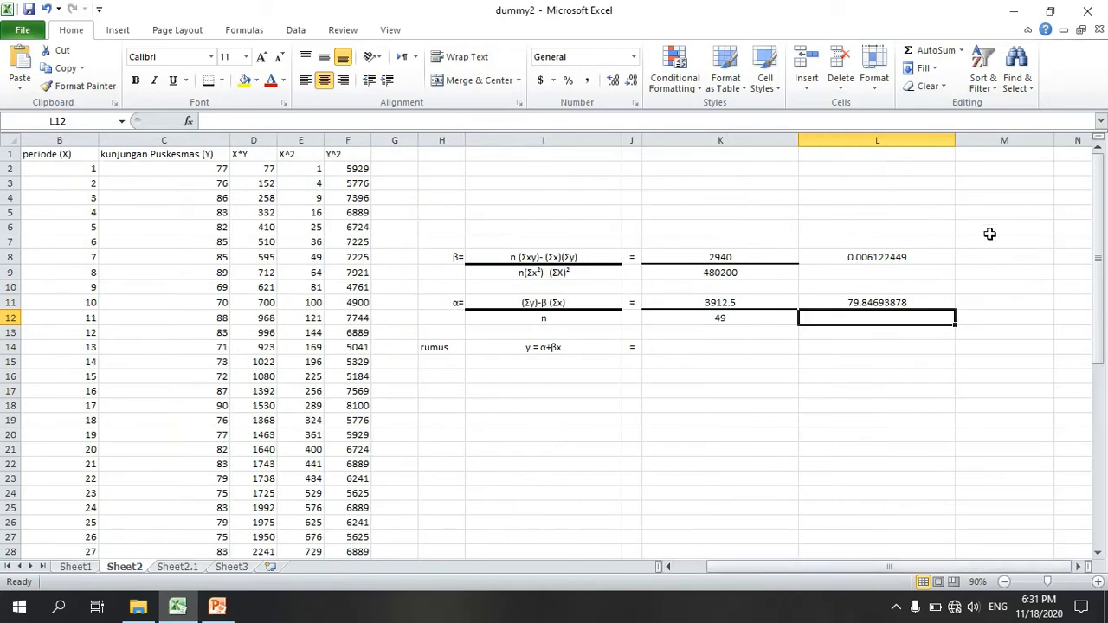
left_click(900, 262)
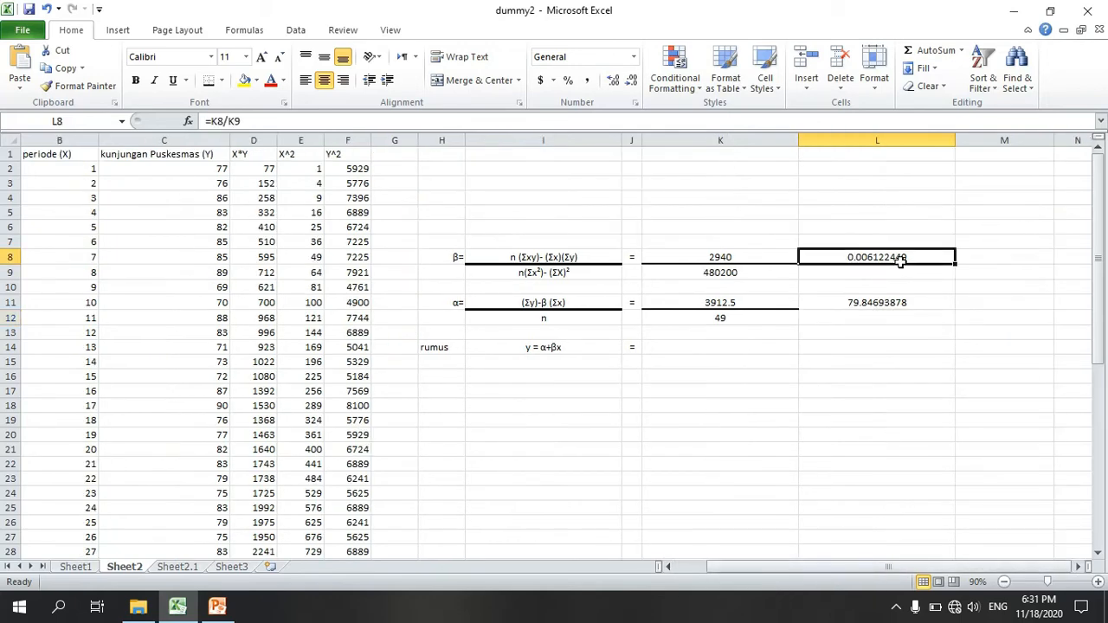
left_click(638, 83)
left_click(638, 83)
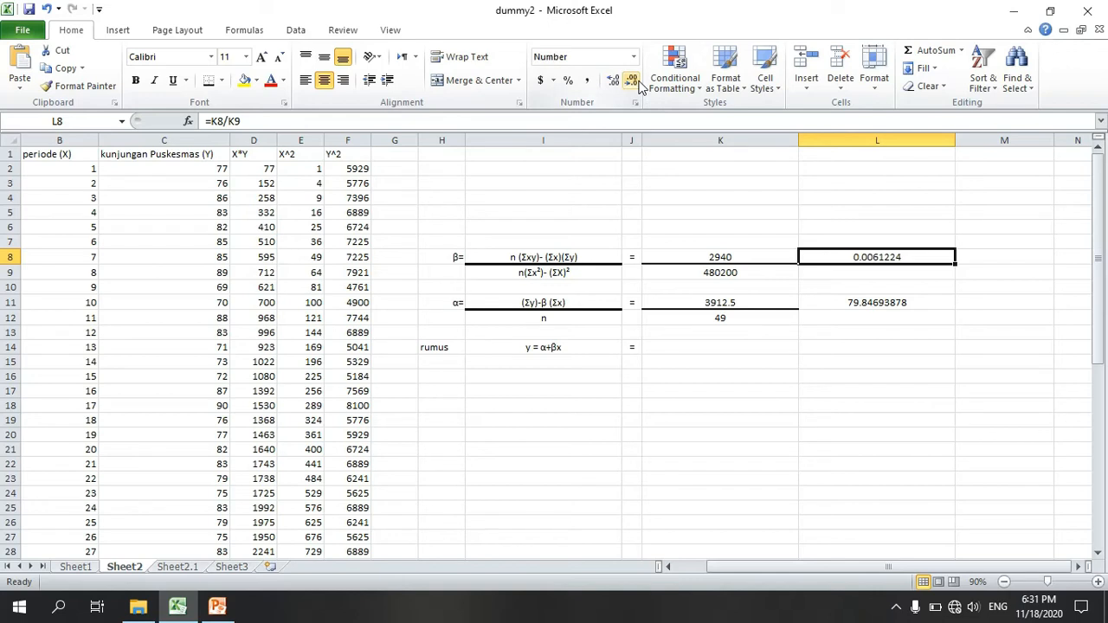
left_click(639, 84)
left_click(639, 84)
left_click(639, 84)
left_click(639, 84)
Step: Reduce the displayed precision of the α result in L11 to two decimal places
left_click(905, 305)
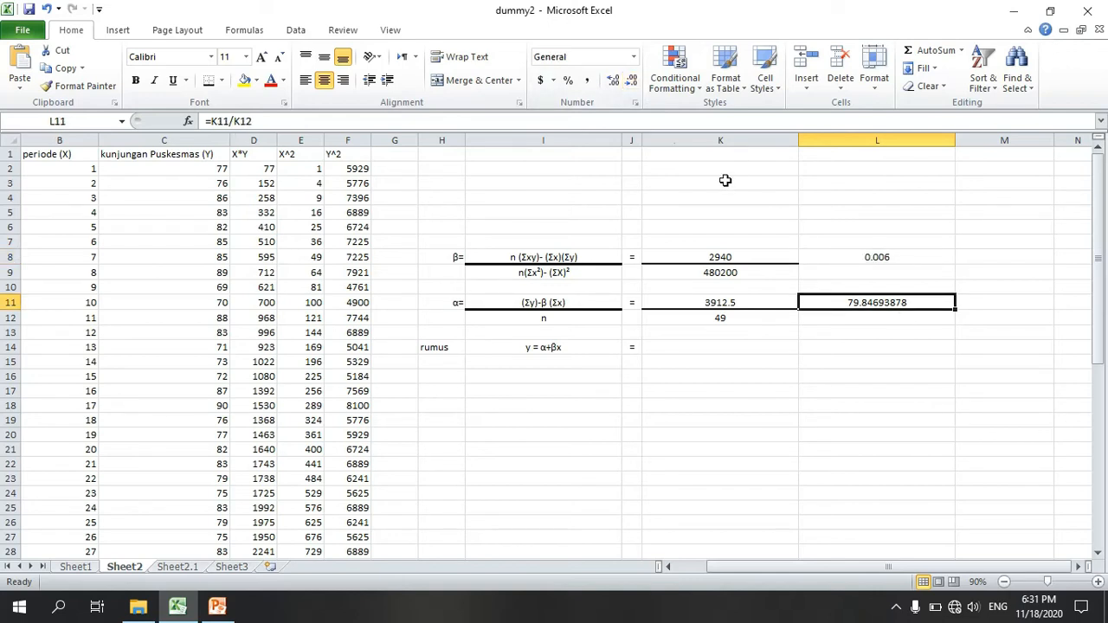
left_click(635, 84)
left_click(634, 84)
left_click(634, 84)
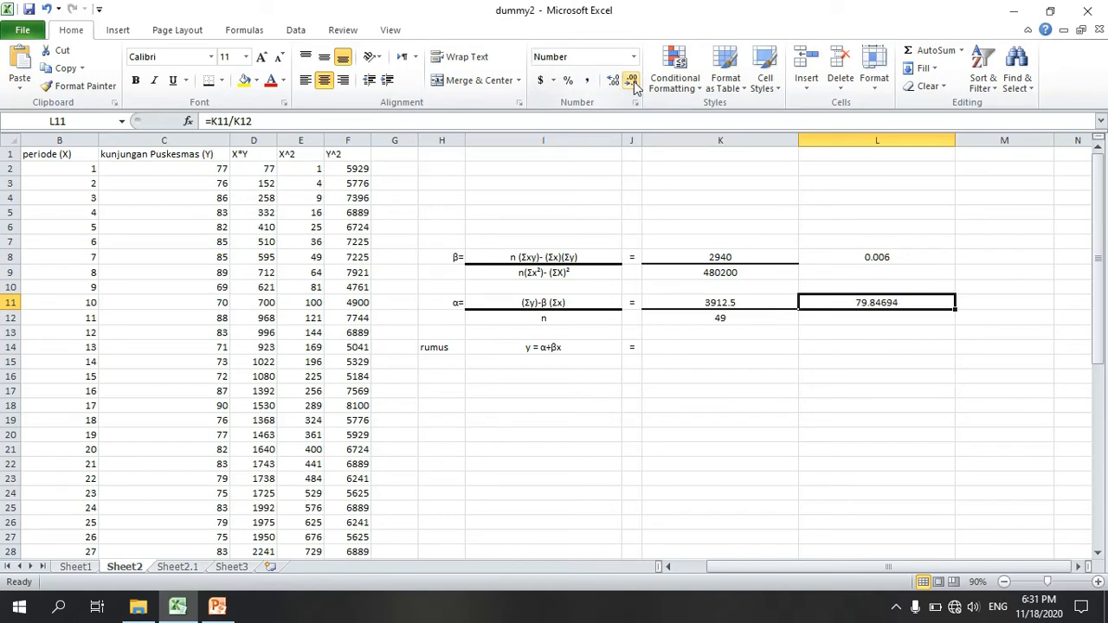
left_click(634, 85)
left_click(635, 84)
left_click(635, 84)
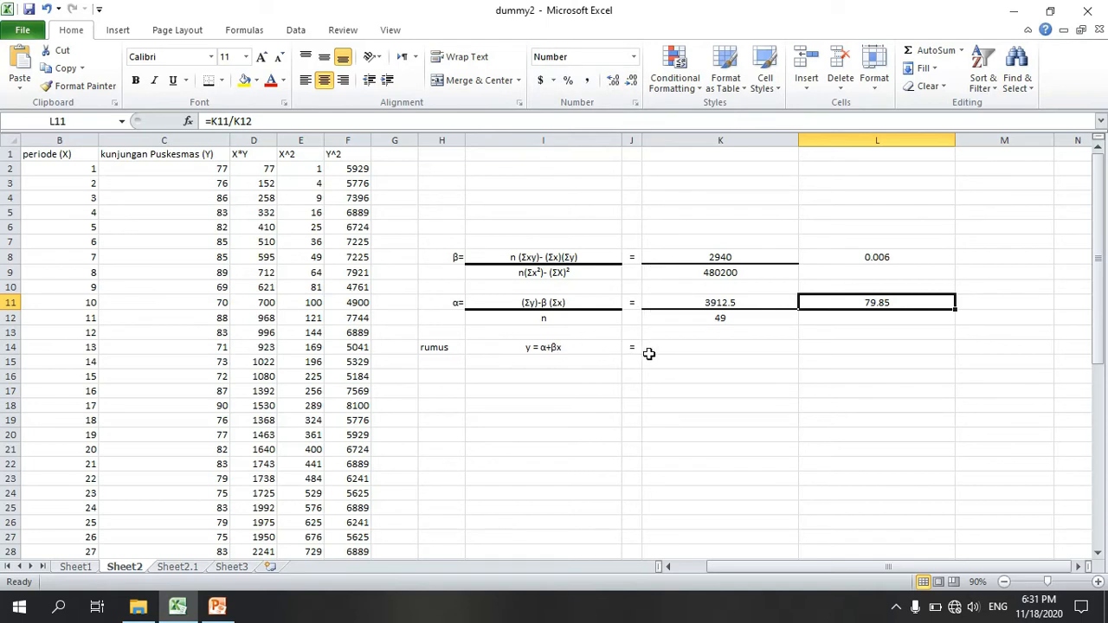
Step: Write the regression equation y=79.85+0.006x as text in K14, beside the rumus row's equals sign
left_click(697, 352)
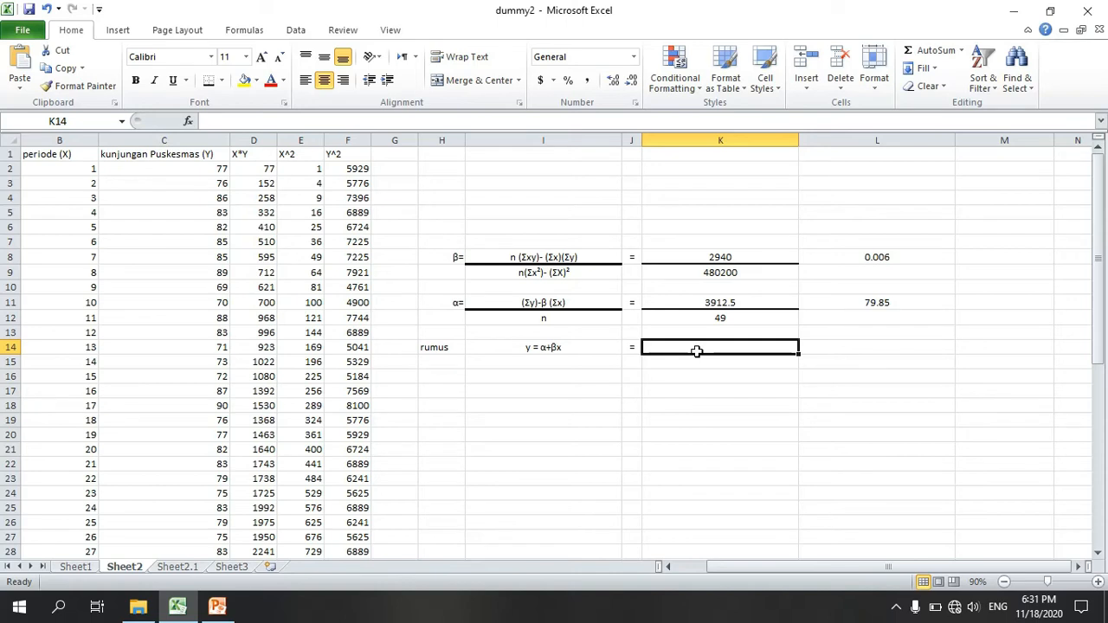
type("y=")
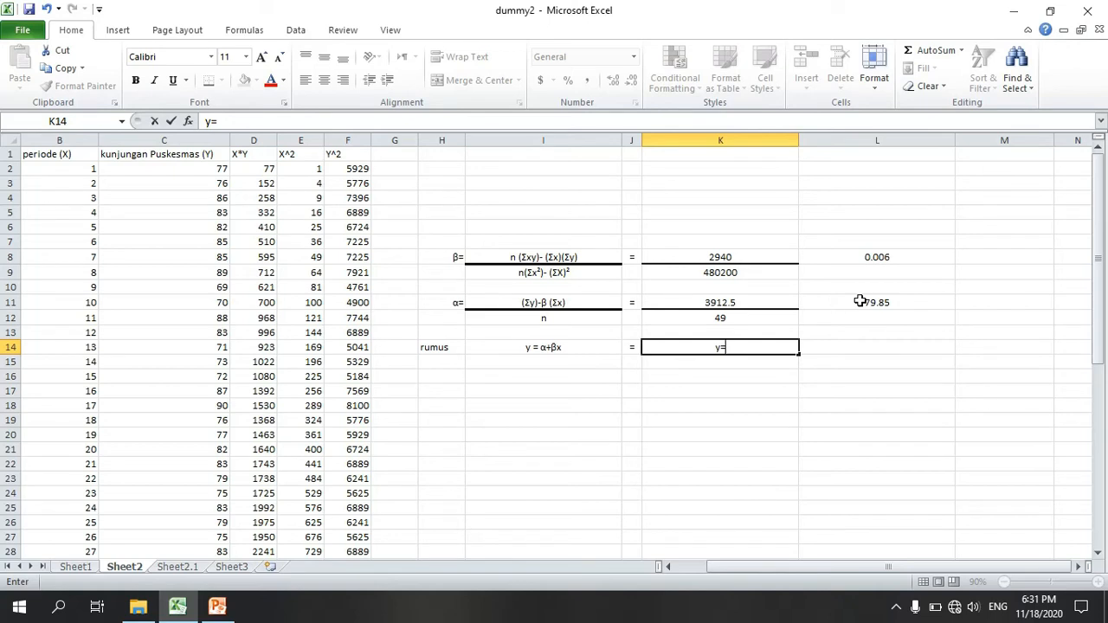
type("79.85+")
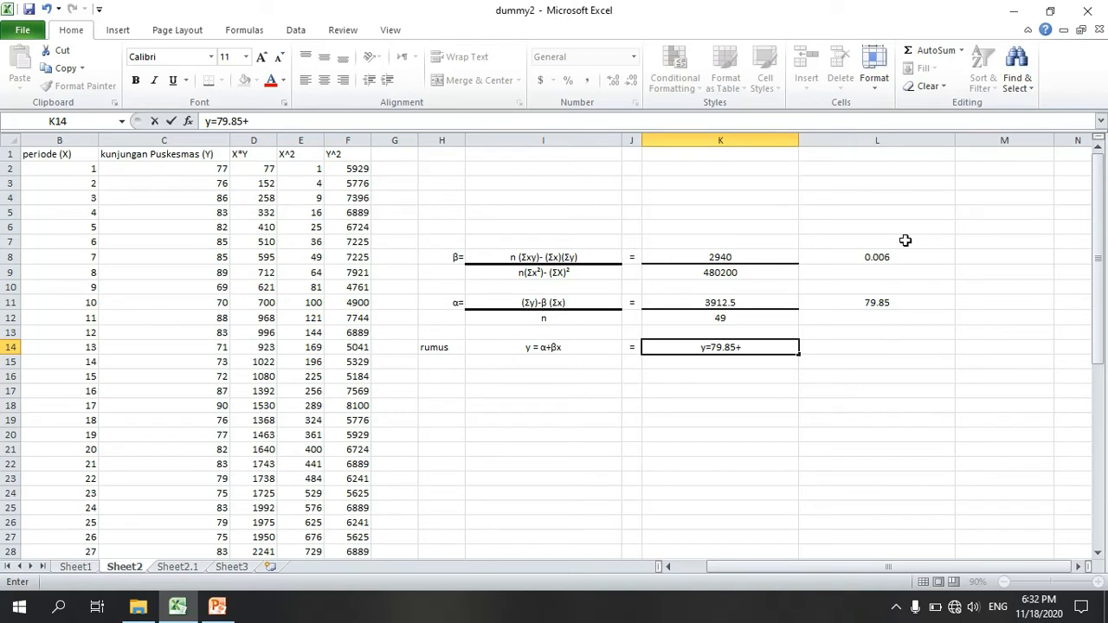
type("0.006x")
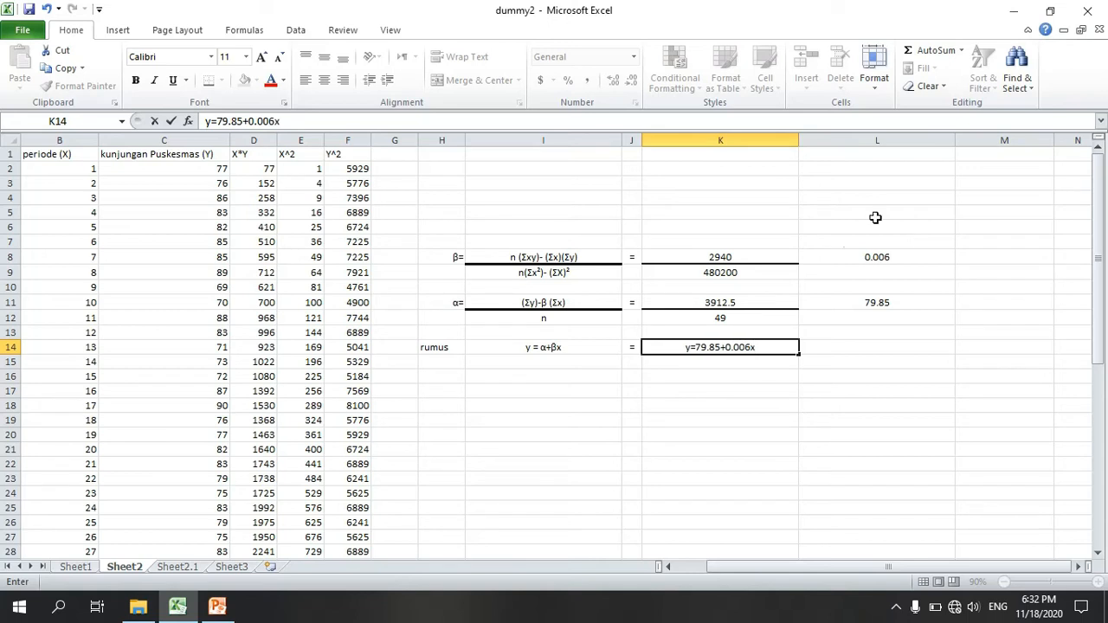
left_click(748, 407)
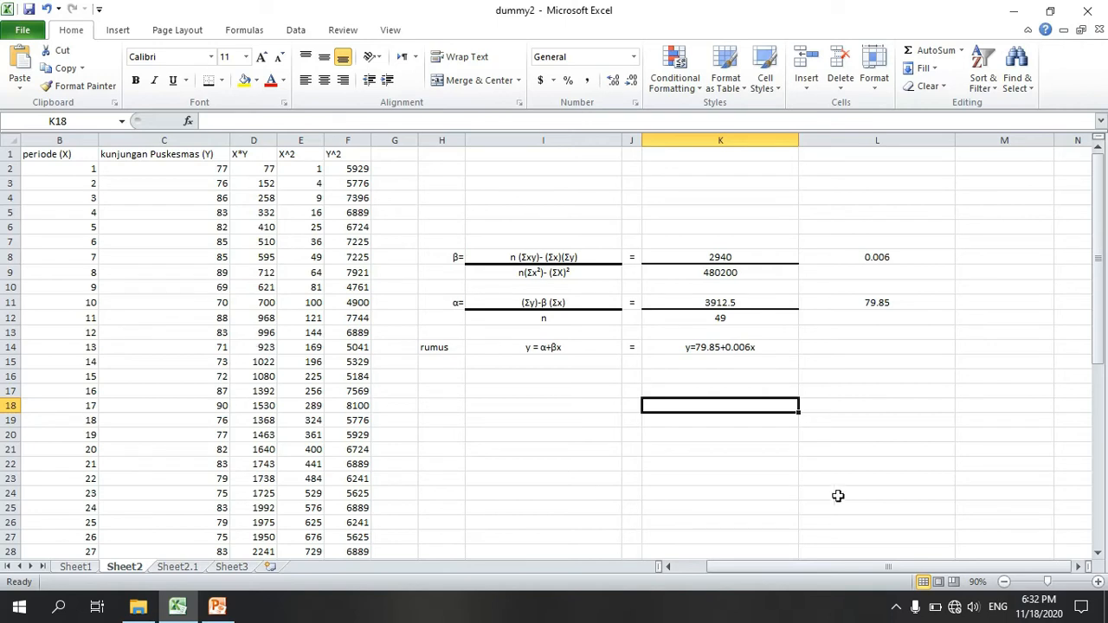
Step: Evaluate the regression equation for period 50 in K17 with the formula =79.85+L8*50
left_click(664, 388)
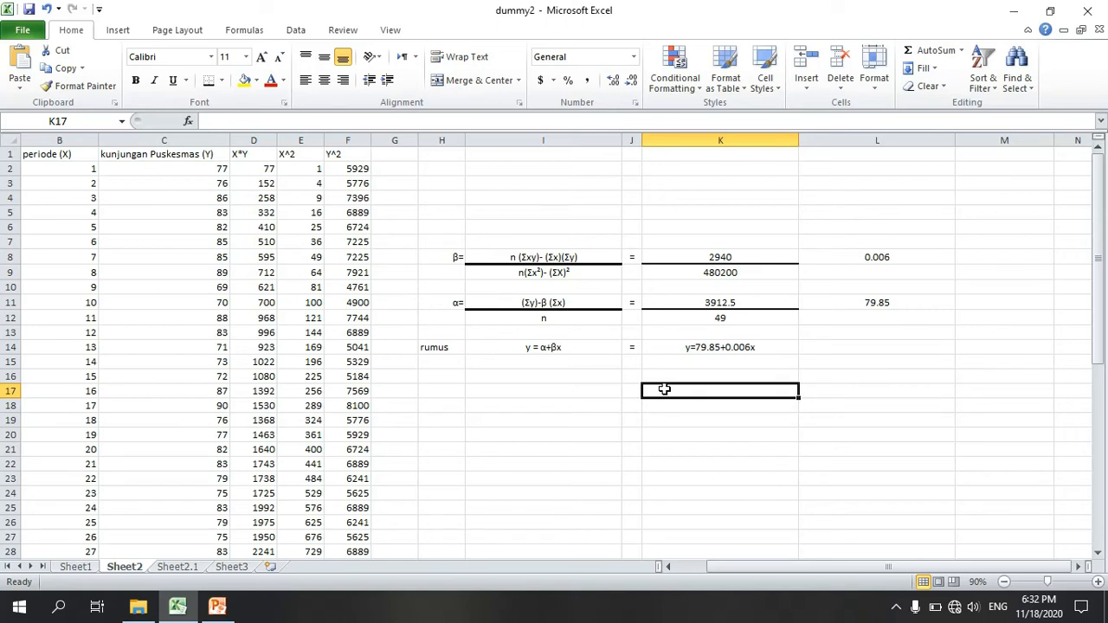
type("y")
key("BackSpace")
type("=")
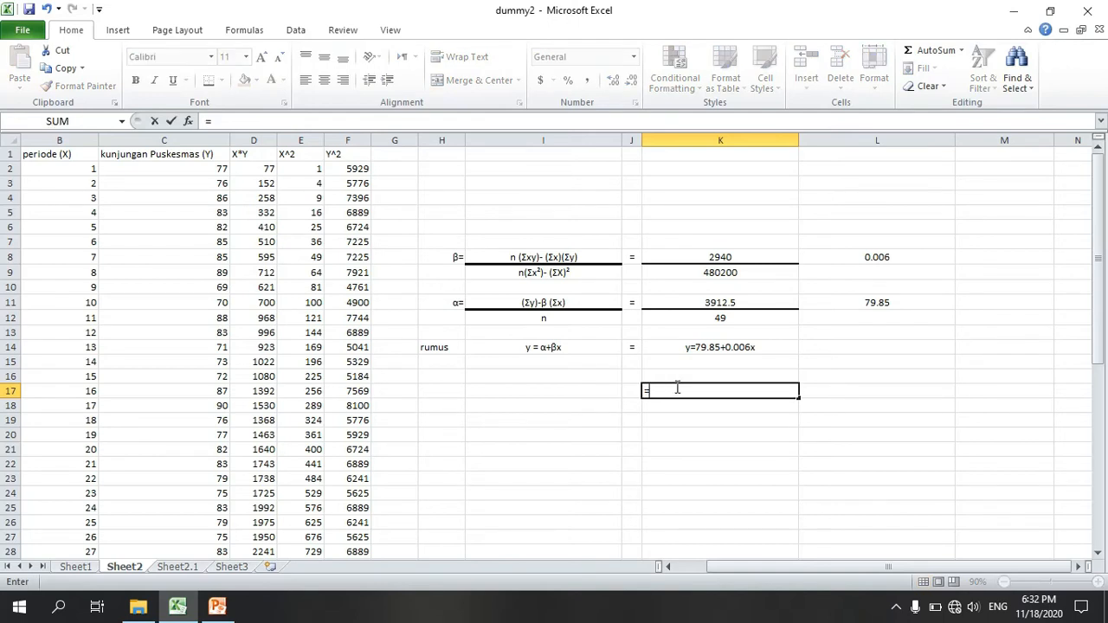
type("79")
type(".8")
type("5")
type("=")
type("+")
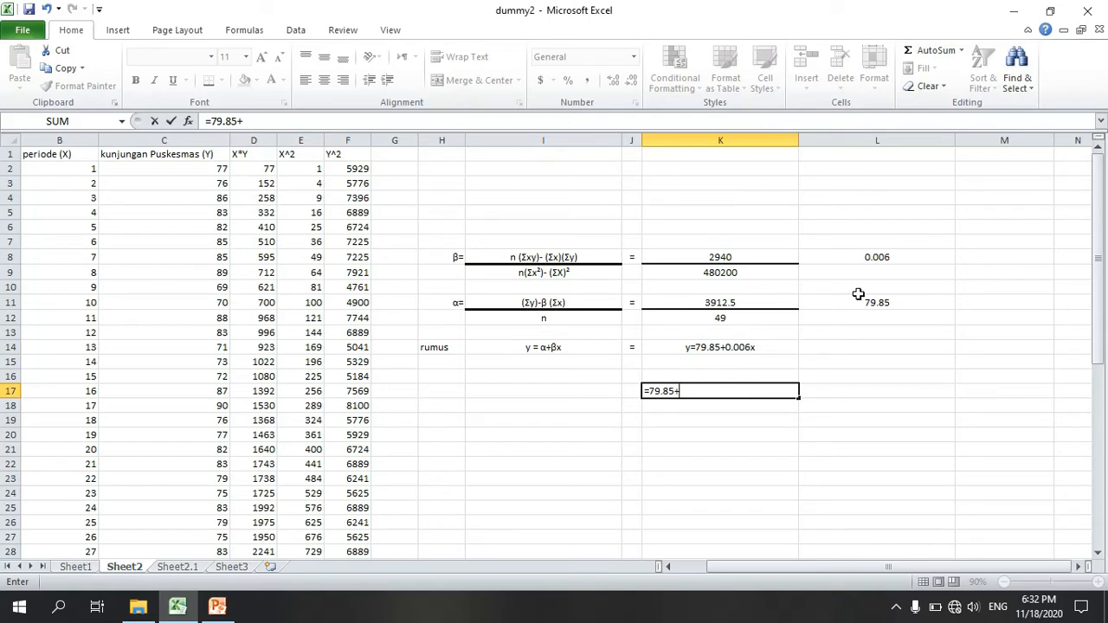
left_click(874, 256)
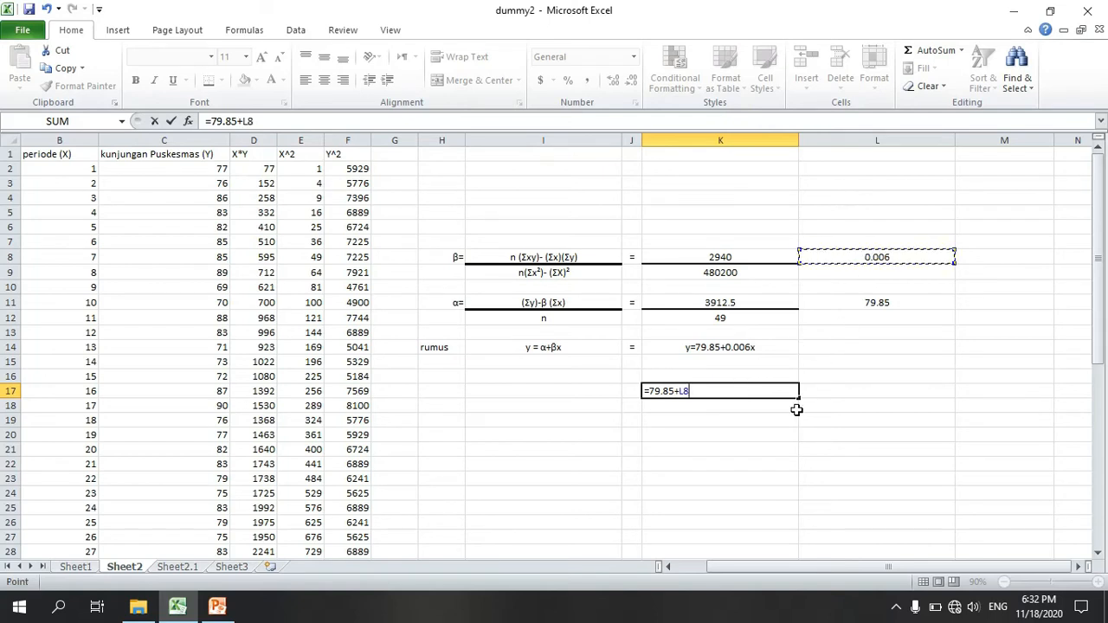
type("*50")
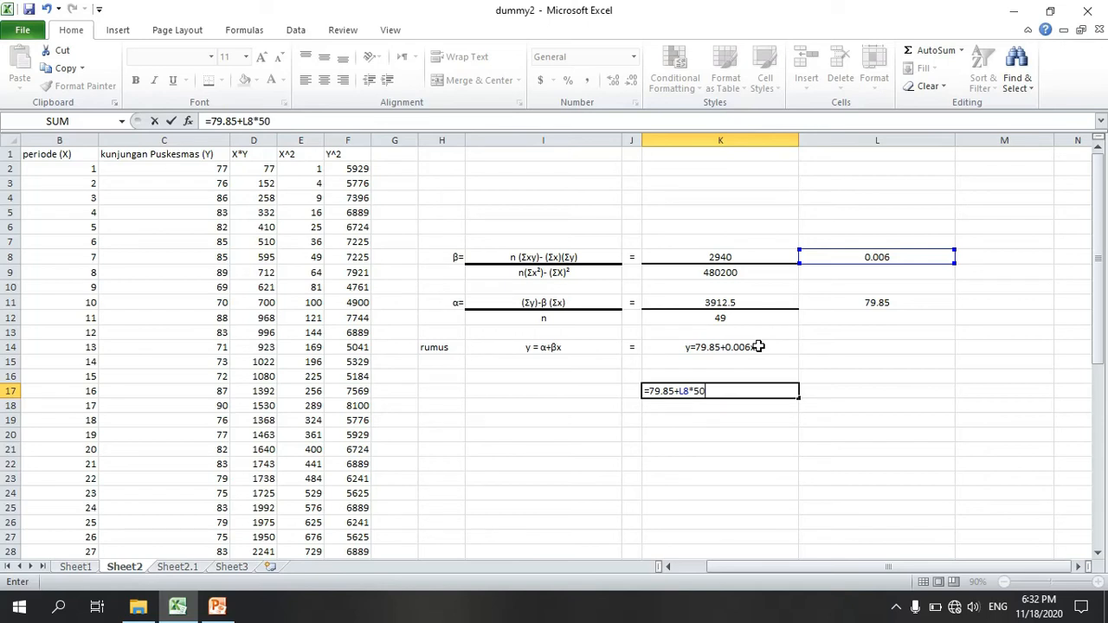
key("Return")
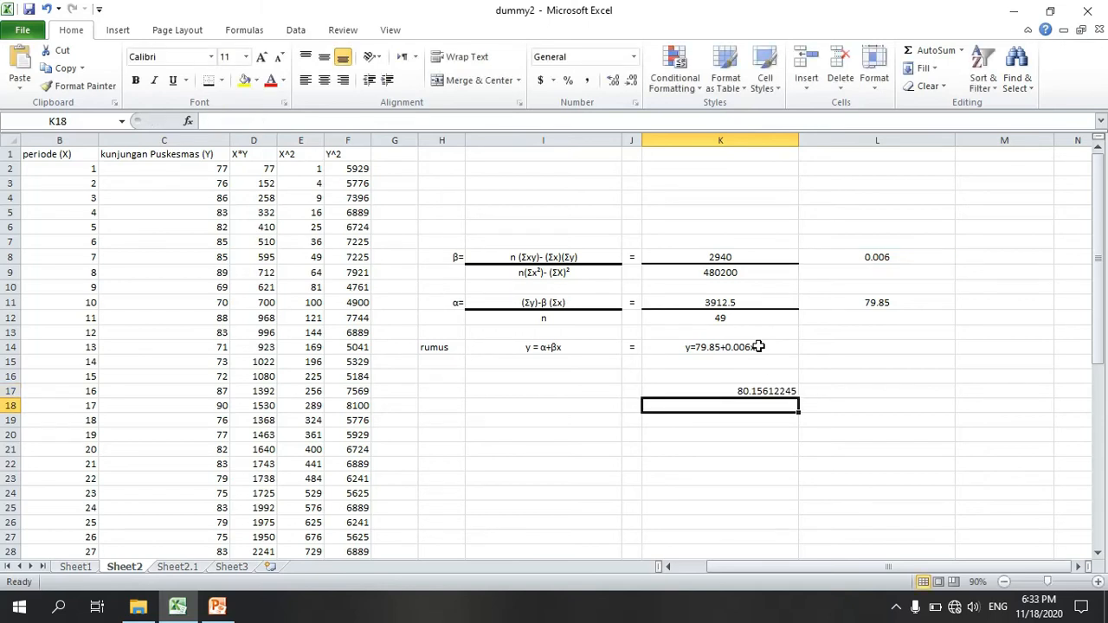
left_click(760, 390)
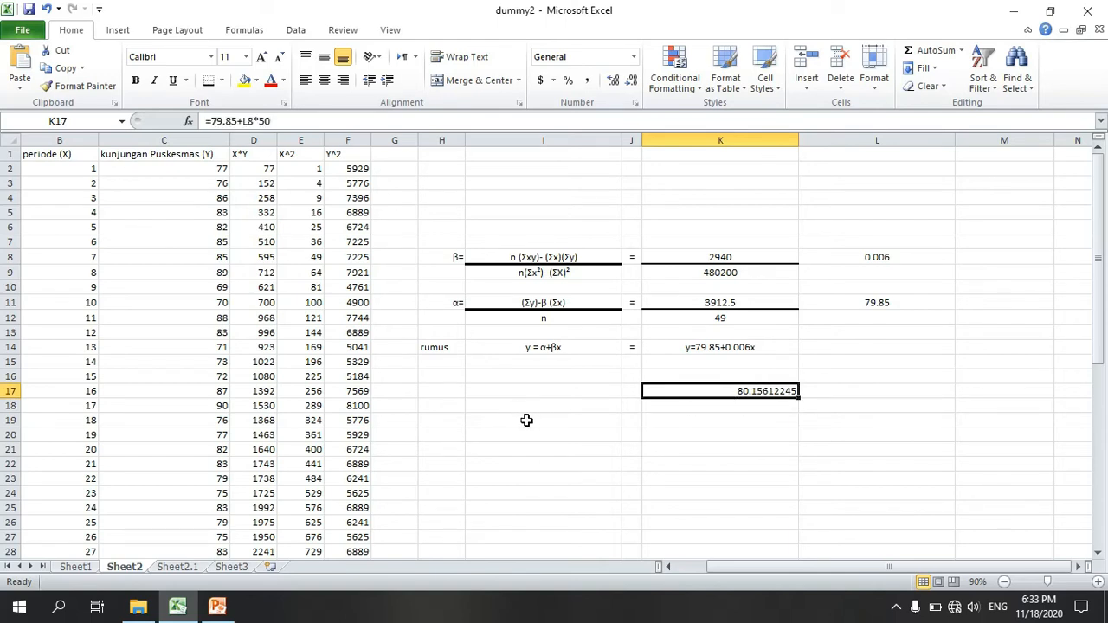
left_click(728, 411)
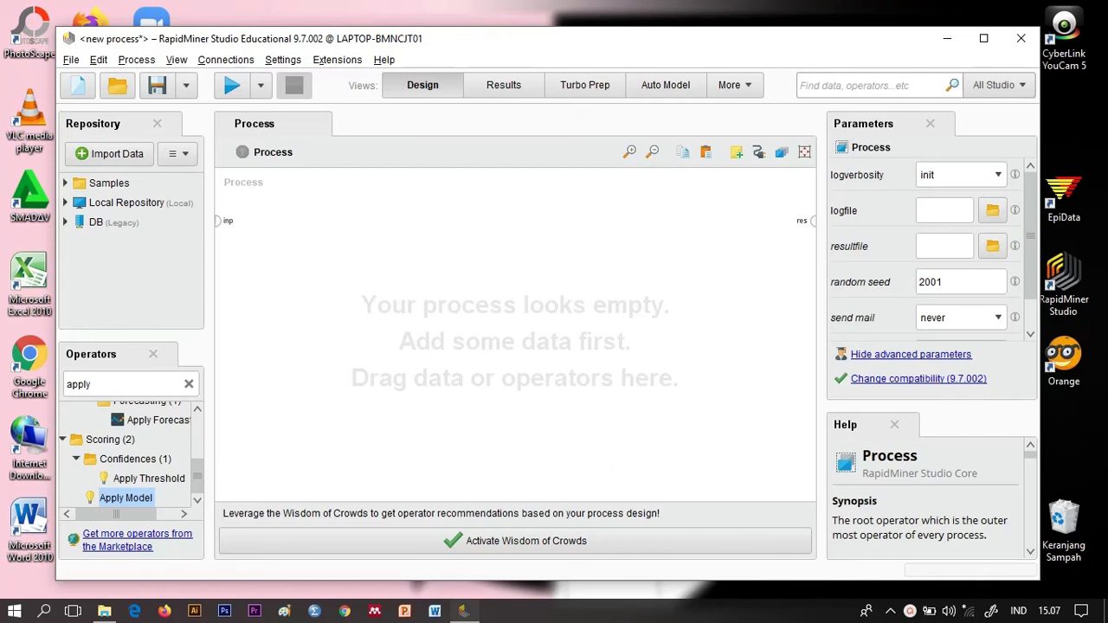
Step: Switch to RapidMiner Studio, create a blank process and add a Read Excel operator at its start
left_click(88, 88)
left_click(261, 208)
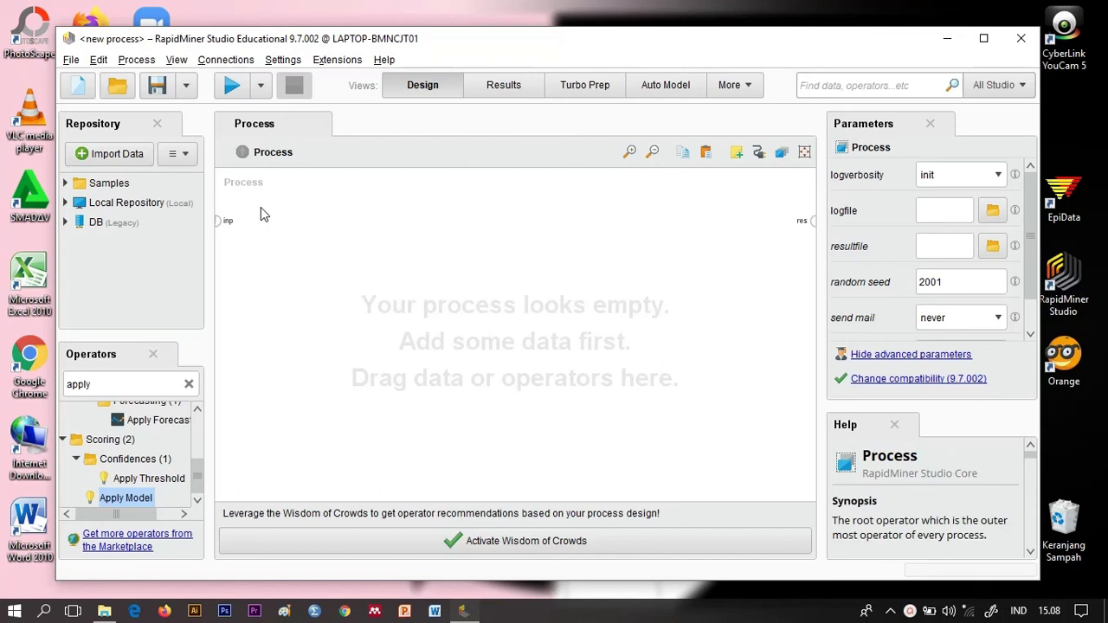
left_click(187, 383)
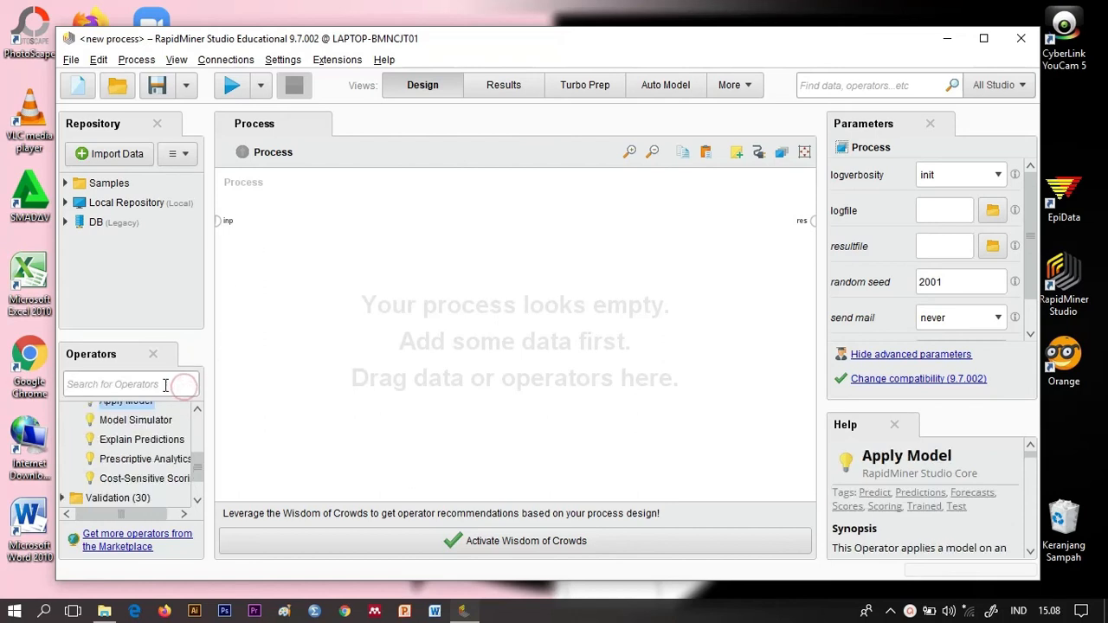
left_click(158, 384)
type("read")
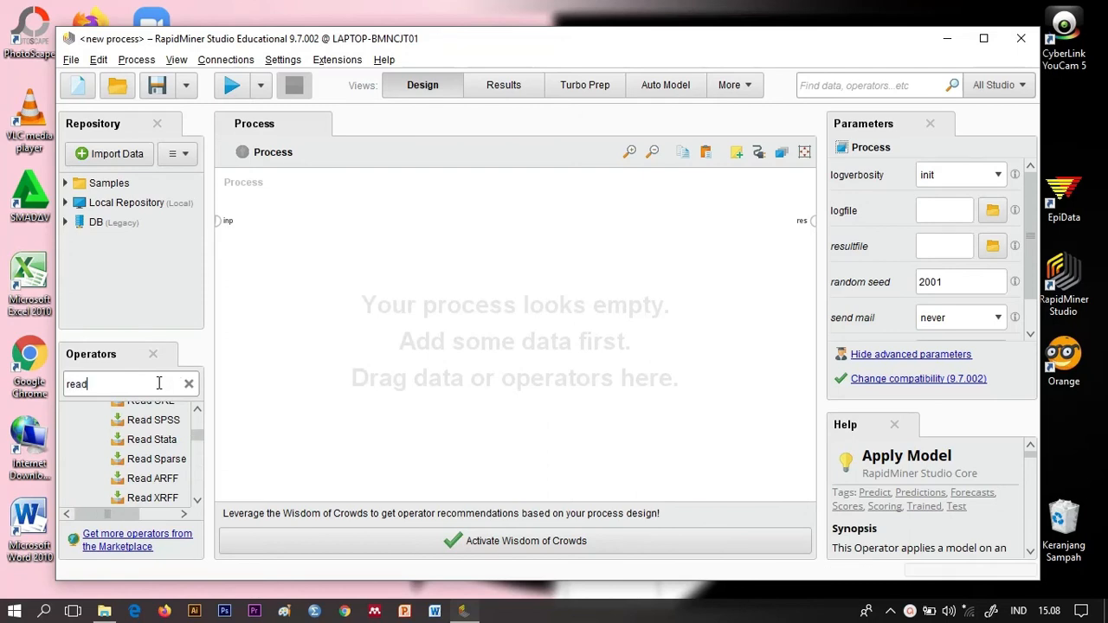
left_click_drag(173, 403, 181, 411)
left_click(199, 409)
left_click(199, 409)
left_click(199, 409)
left_click(199, 410)
left_click(199, 410)
left_click(199, 409)
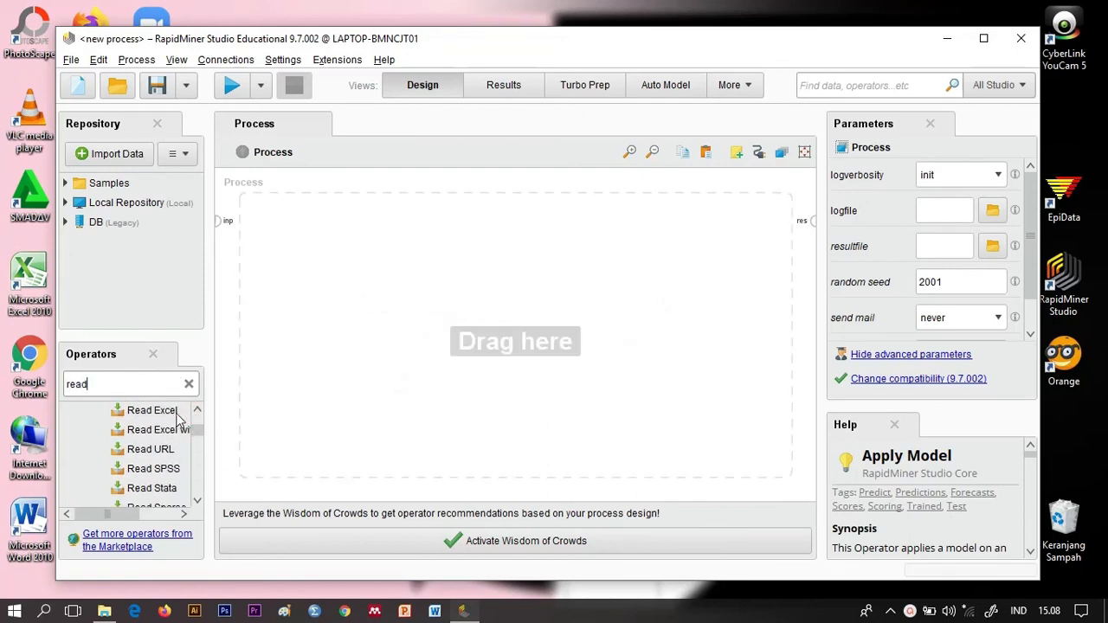
left_click_drag(179, 412, 268, 231)
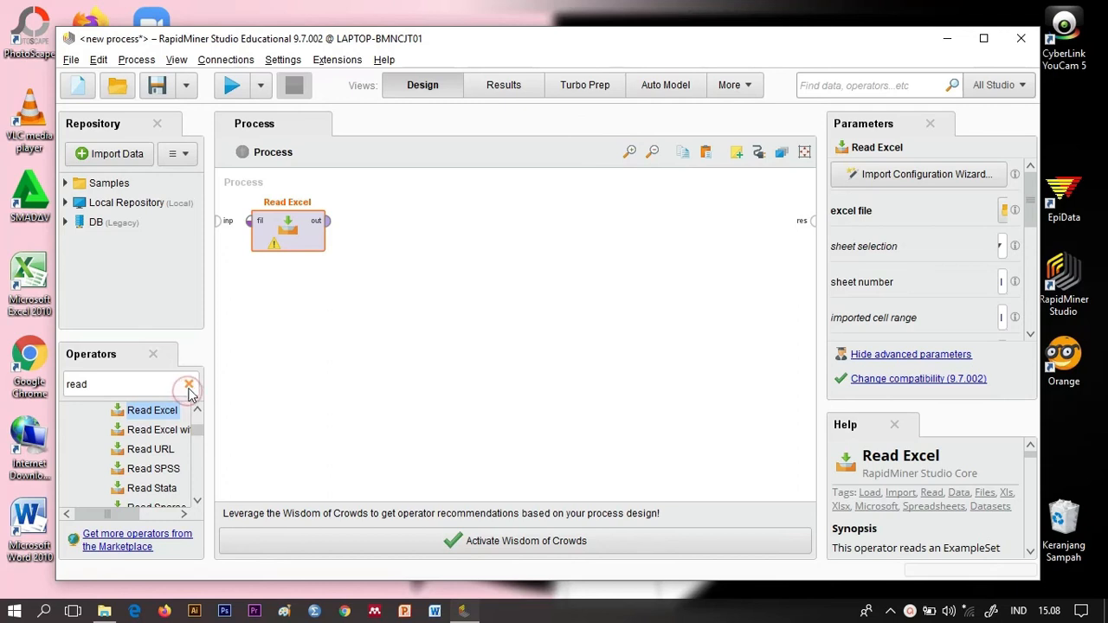
Step: Find the Split Data operator and place it in the process directly after Read Excel
left_click(189, 386)
type("spli")
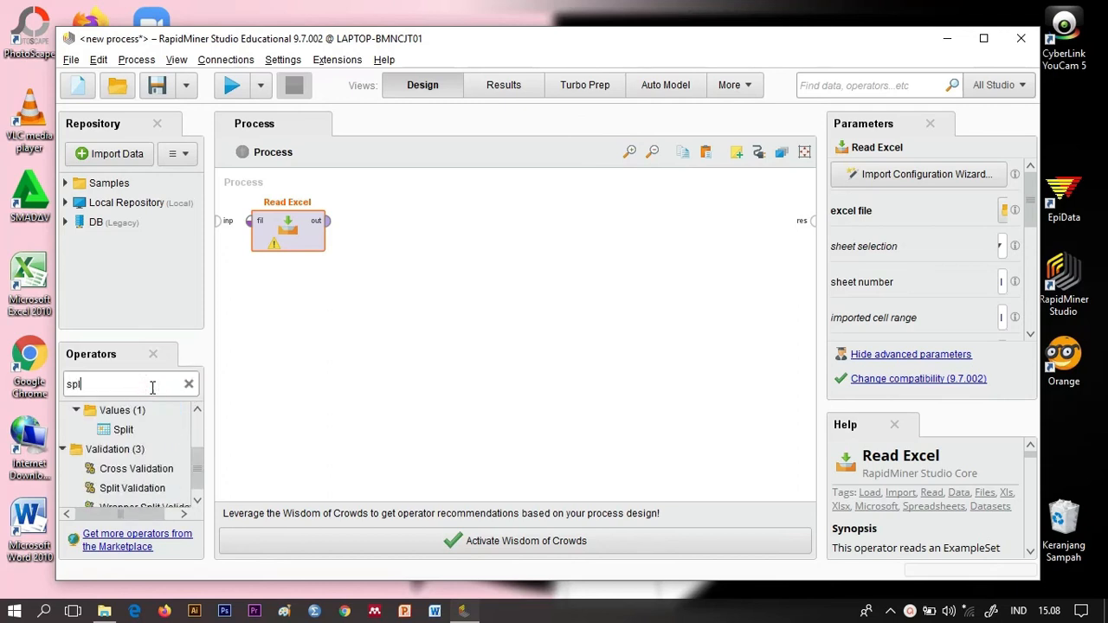
left_click(198, 501)
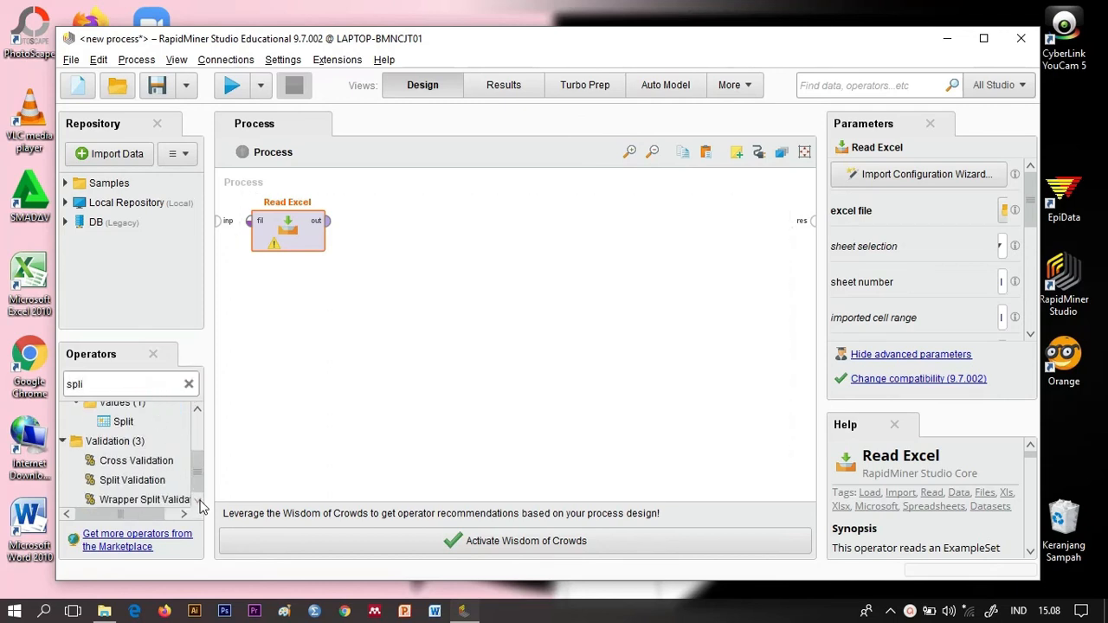
scroll(199, 482, "up", 2)
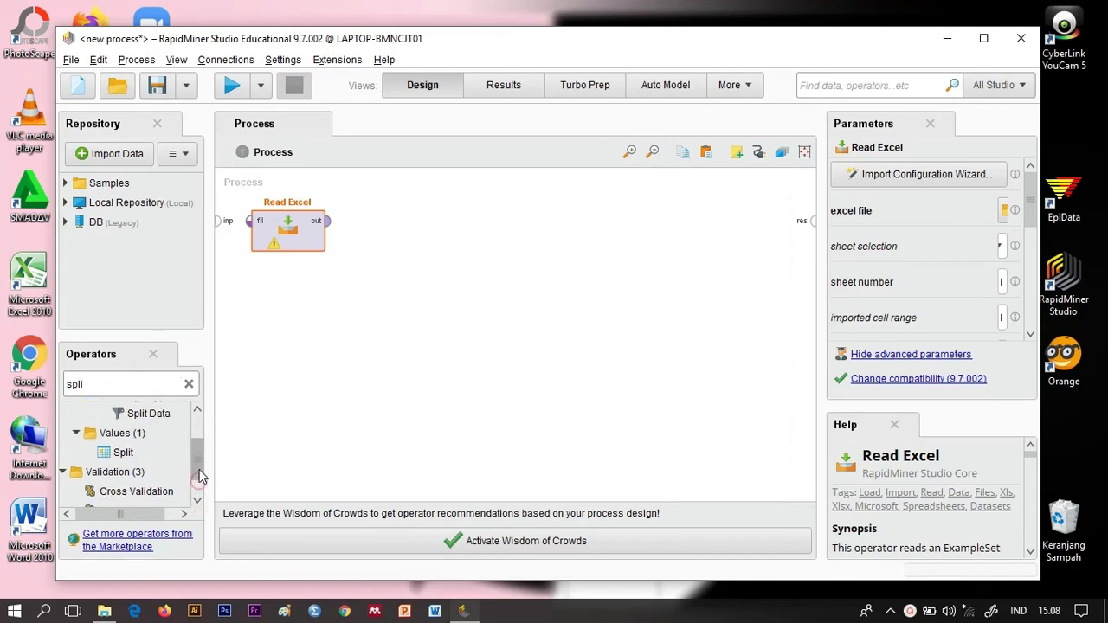
left_click_drag(151, 460, 411, 249)
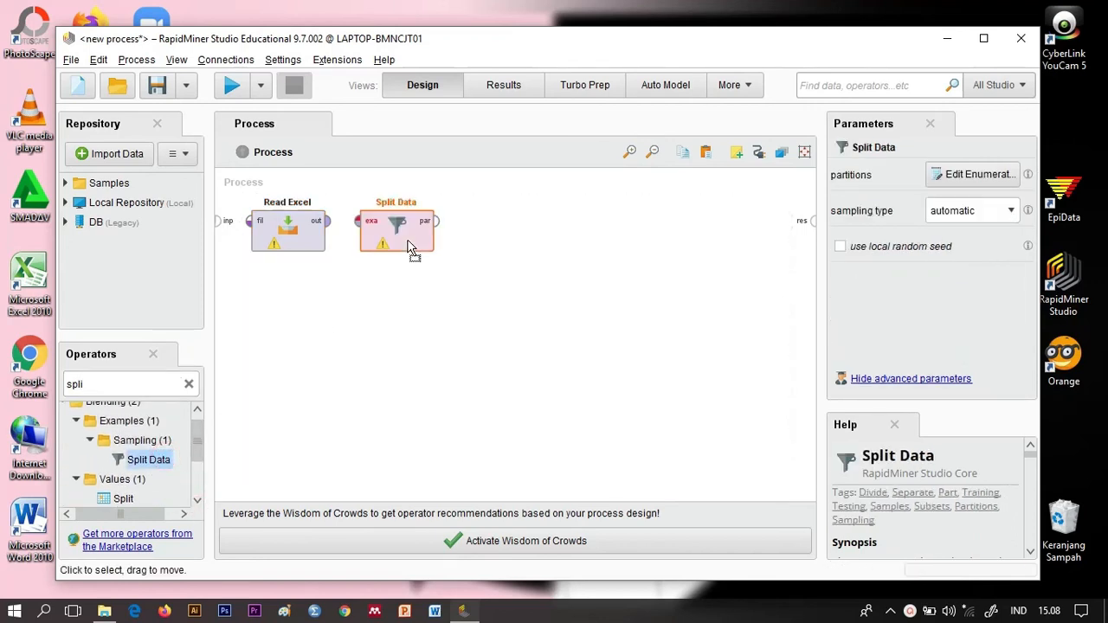
Step: Find the Linear Regression operator and place it in the process after Split Data
double_click(137, 384)
type("linear")
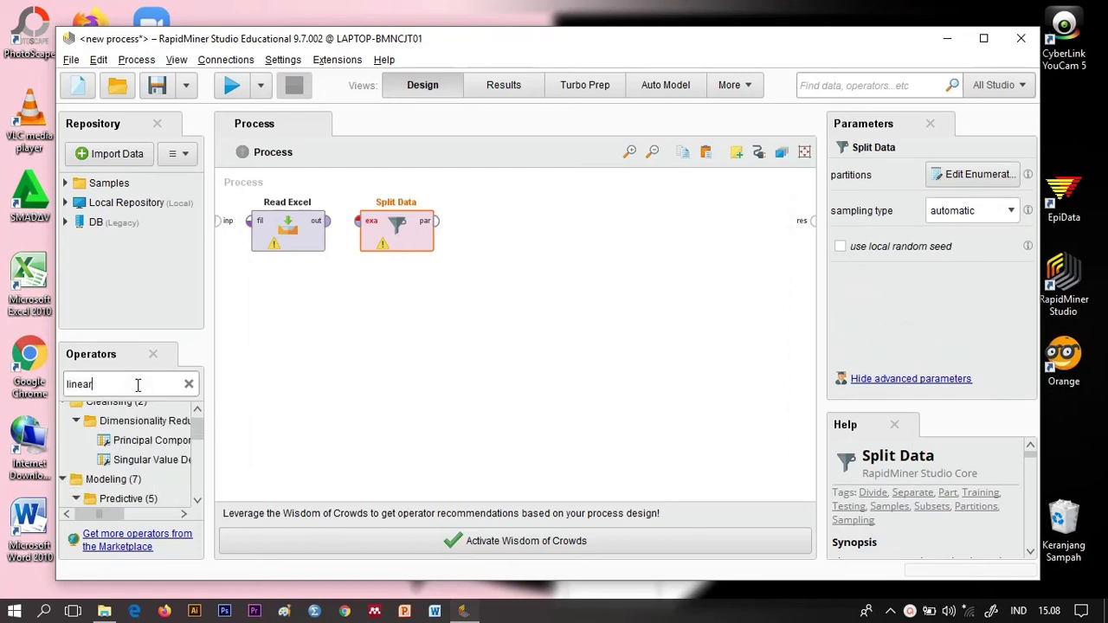
left_click(199, 407)
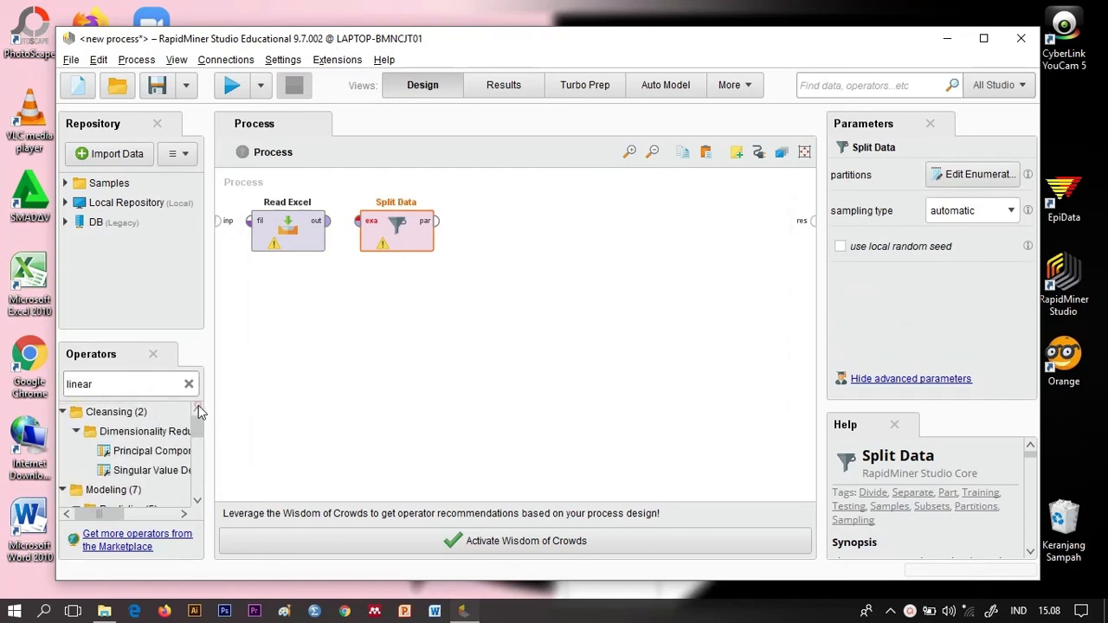
left_click(198, 500)
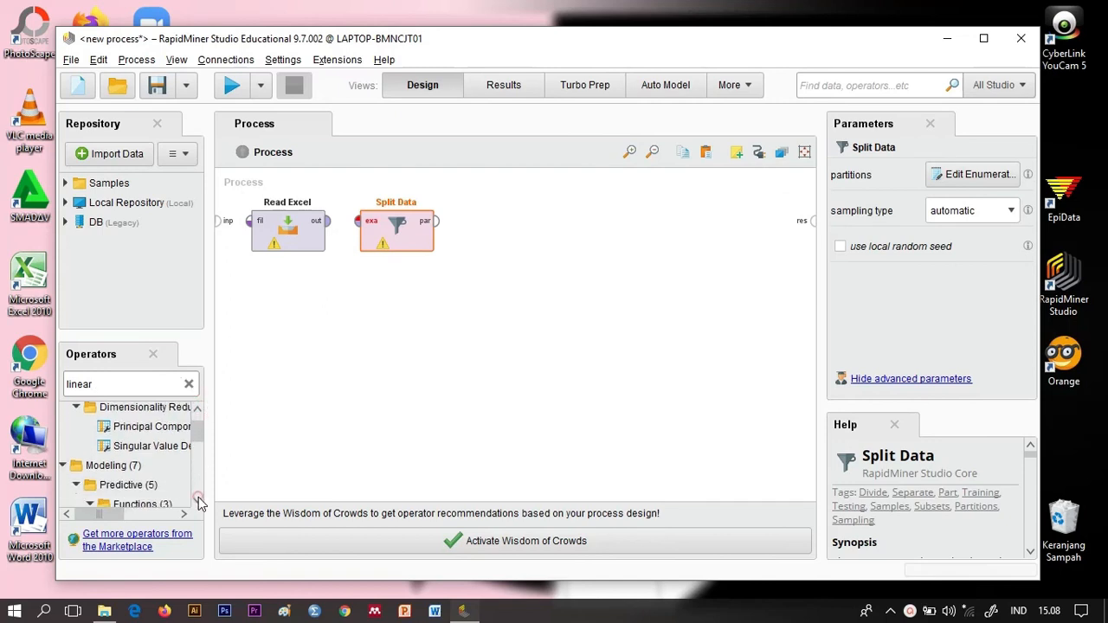
left_click(198, 501)
left_click(198, 500)
left_click(198, 499)
left_click(199, 499)
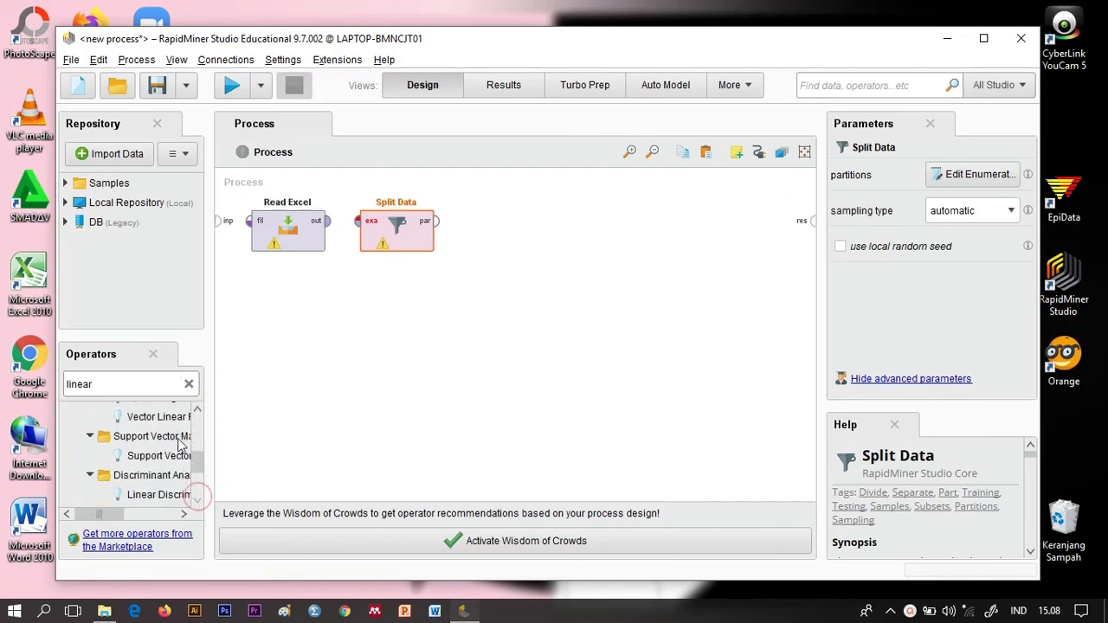
left_click(198, 409)
left_click(198, 409)
left_click(198, 409)
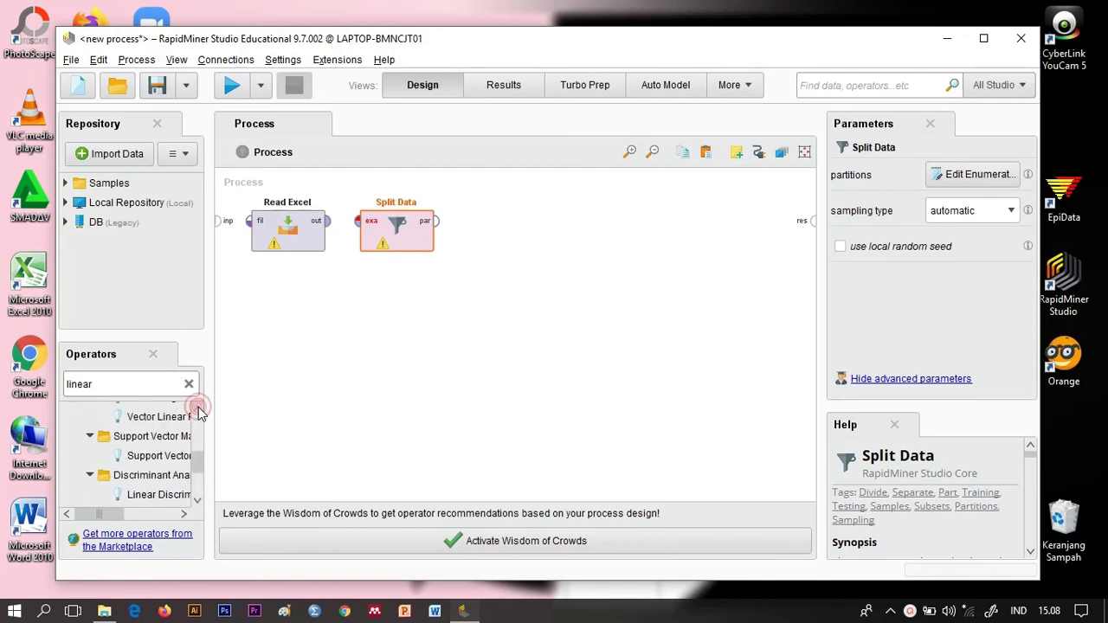
left_click(198, 409)
left_click(199, 409)
left_click_drag(166, 421, 519, 236)
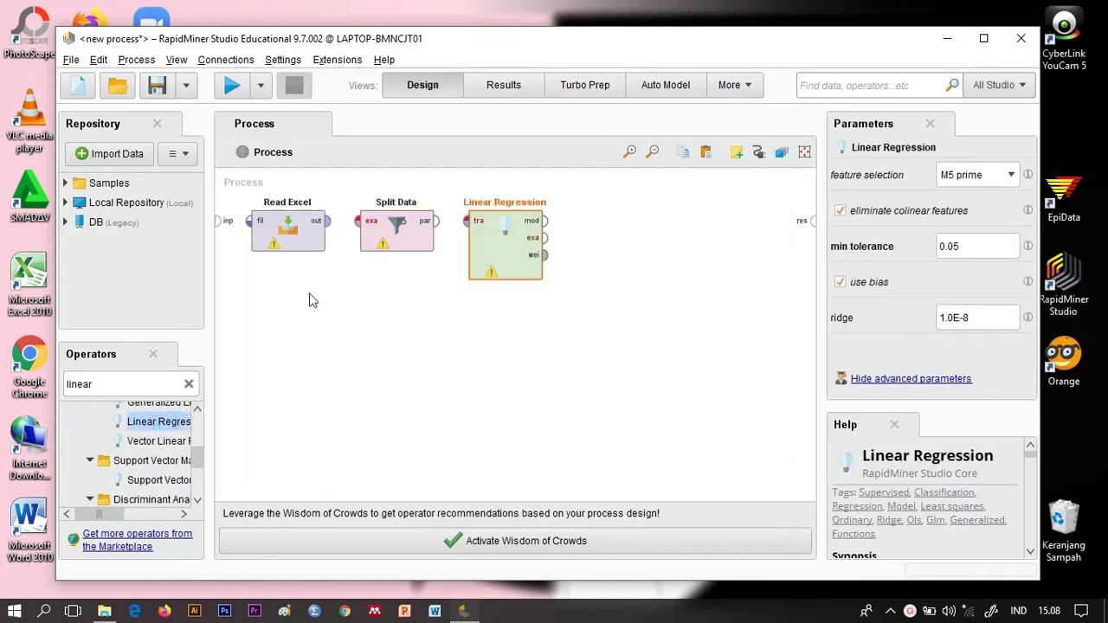
Step: Find the Apply Model operator and place it in the process below Linear Regression
double_click(128, 381)
type("aplly")
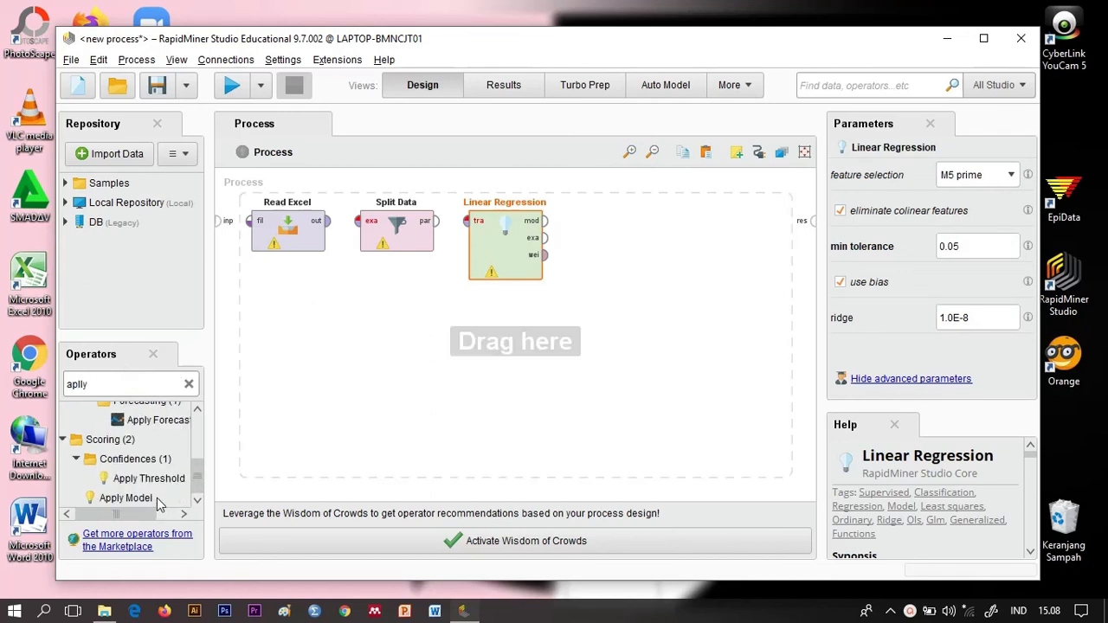
left_click(157, 497)
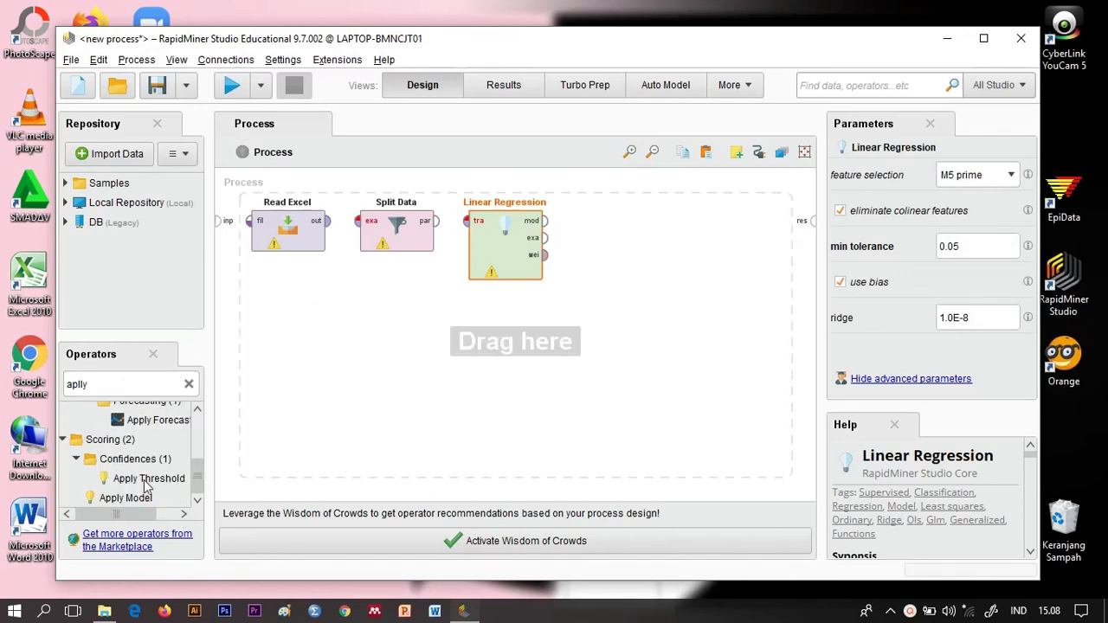
left_click_drag(127, 502, 515, 341)
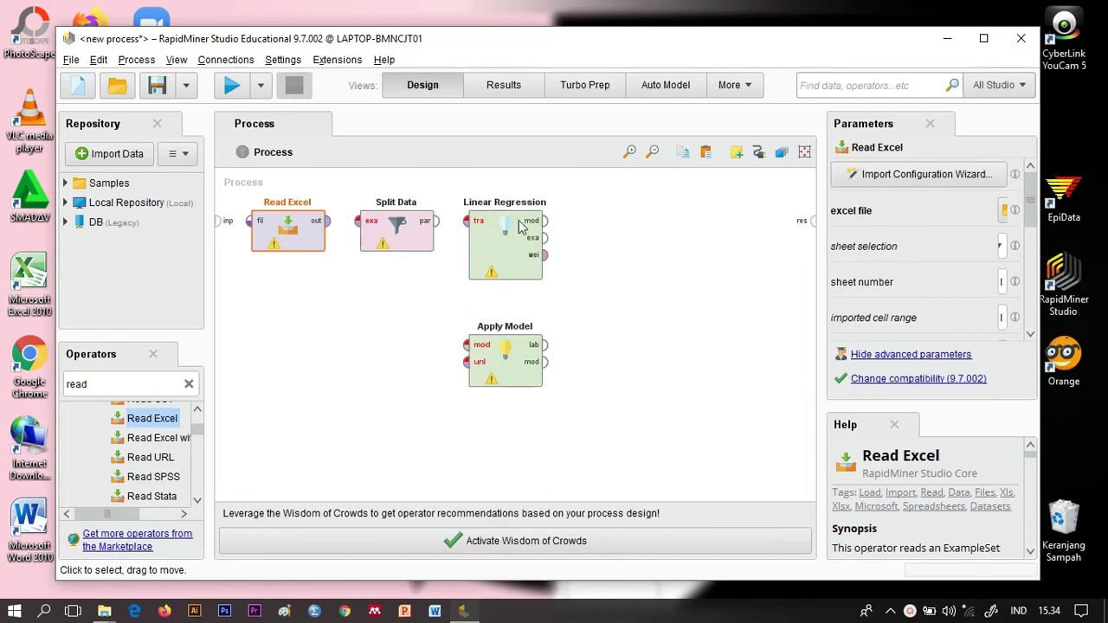
Step: Configure Read Excel to import dummy2.xlsx from Documents, using Sheet1 cells A:C with row 1 as header
left_click(913, 180)
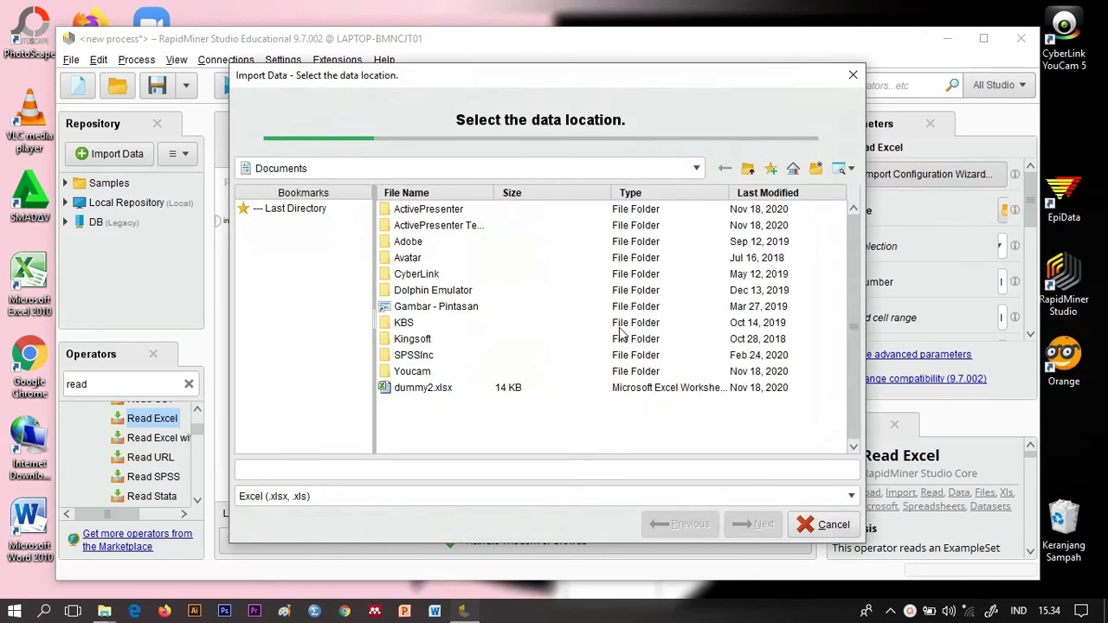
left_click(428, 388)
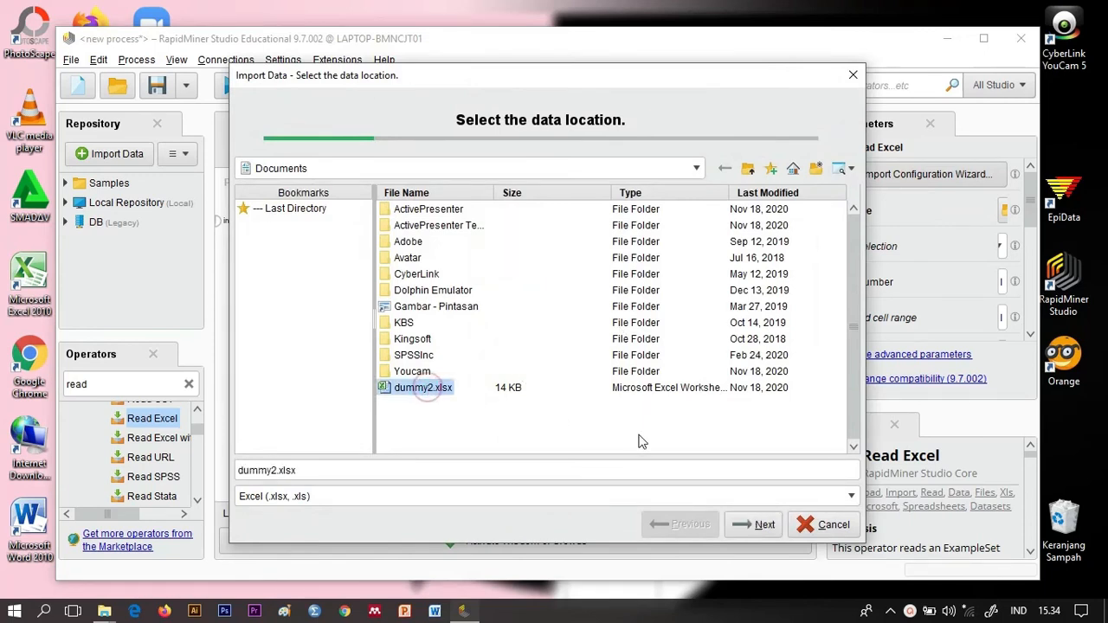
left_click(759, 526)
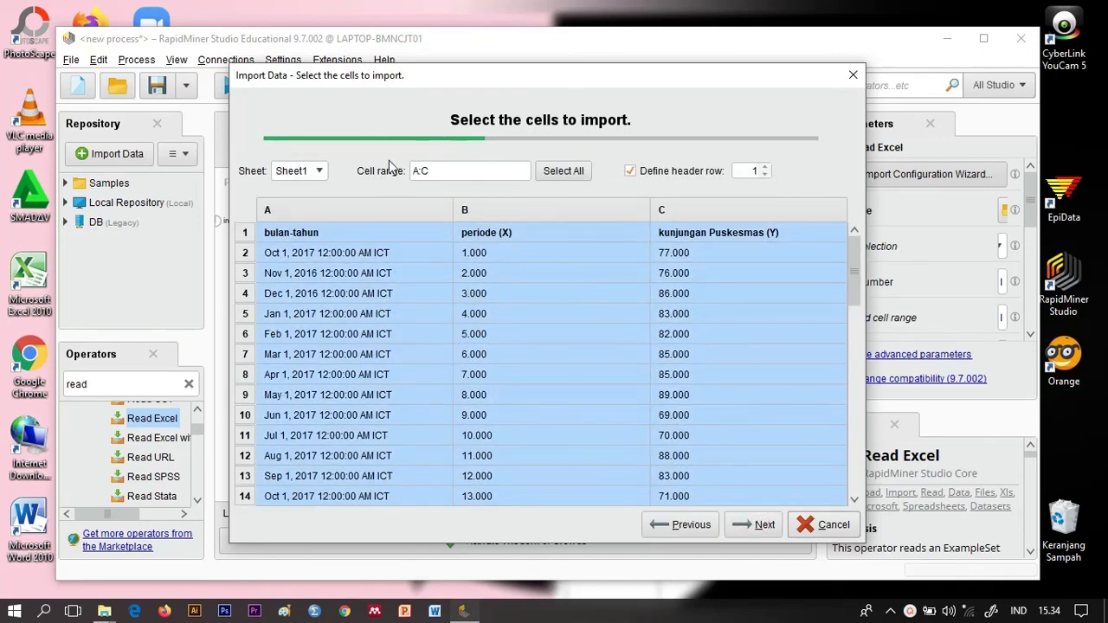
left_click(763, 526)
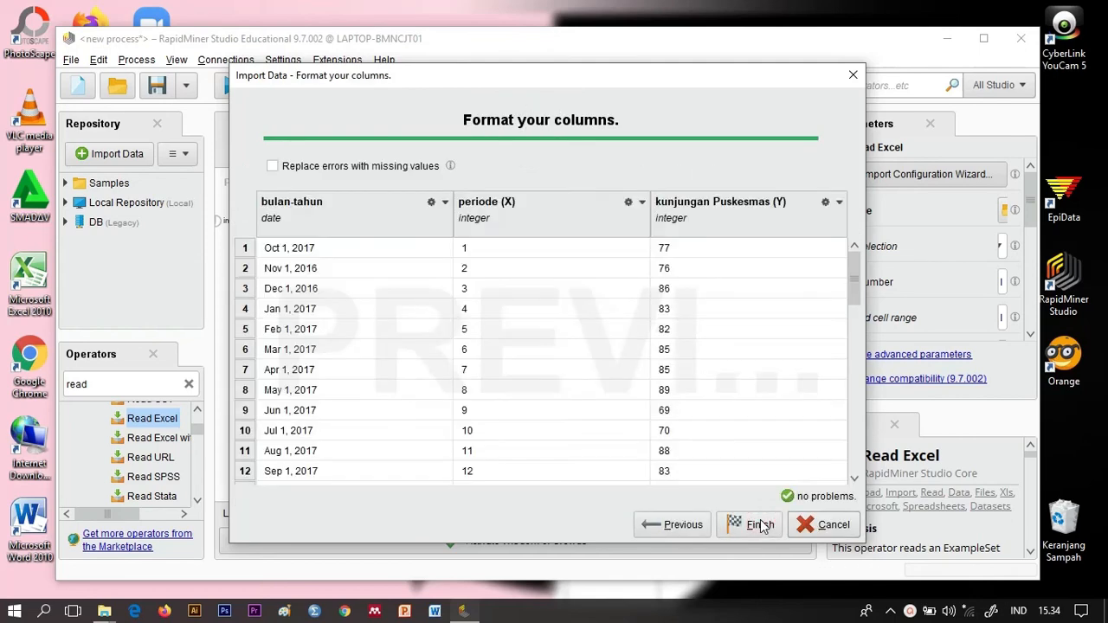
left_click(760, 525)
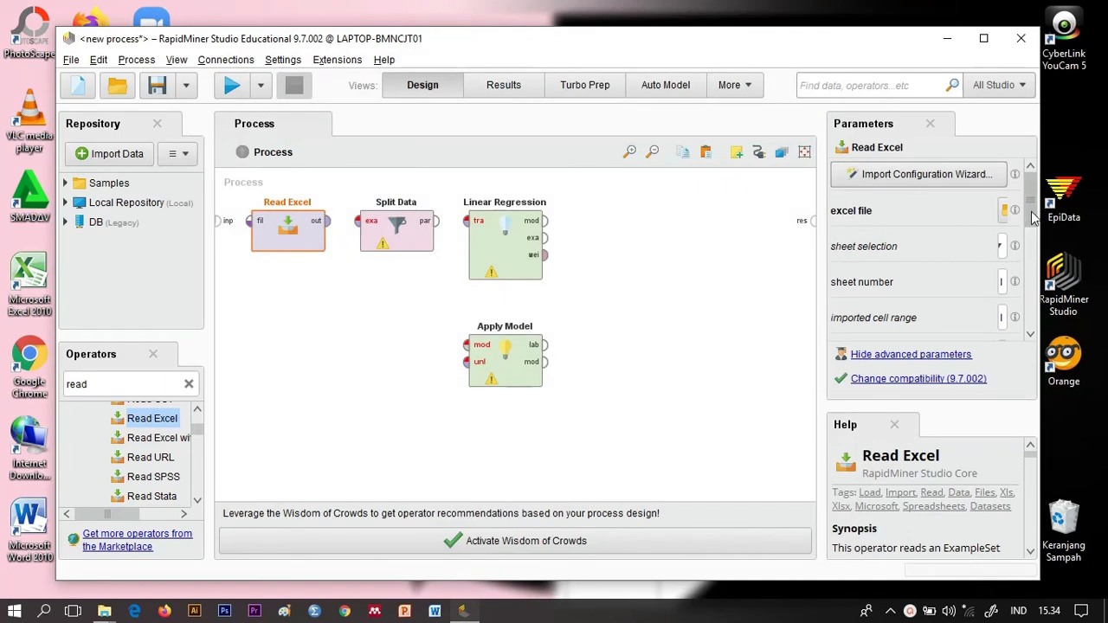
Step: In Read Excel's data set meta data information, set the role of the kunjungan Puskesmas (Y) column to label and apply it
left_click_drag(1032, 217, 1030, 322)
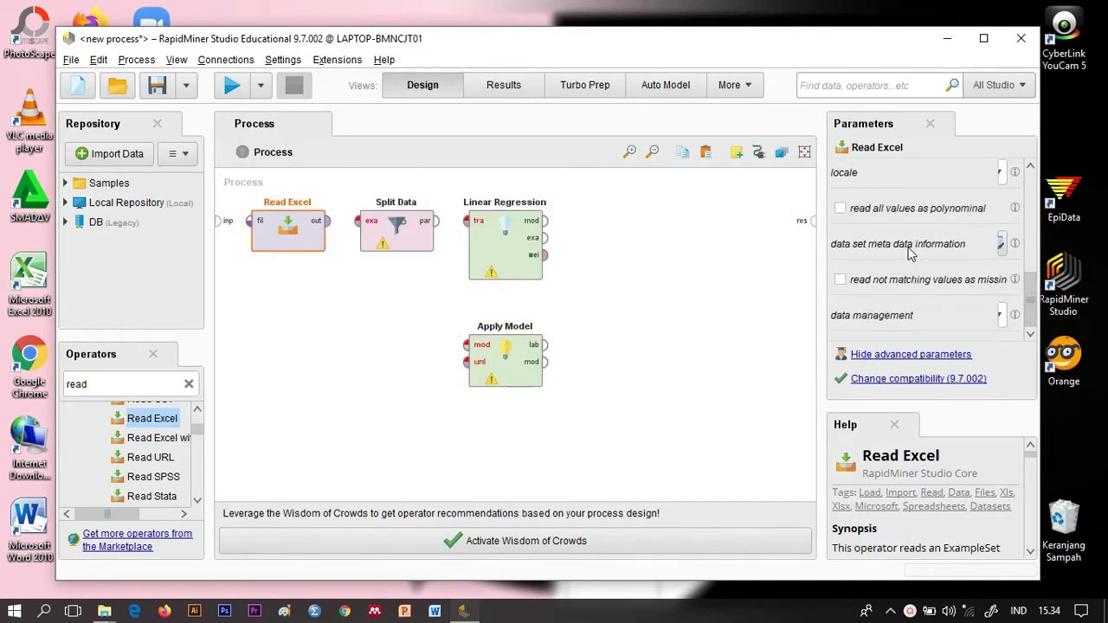
left_click(1000, 245)
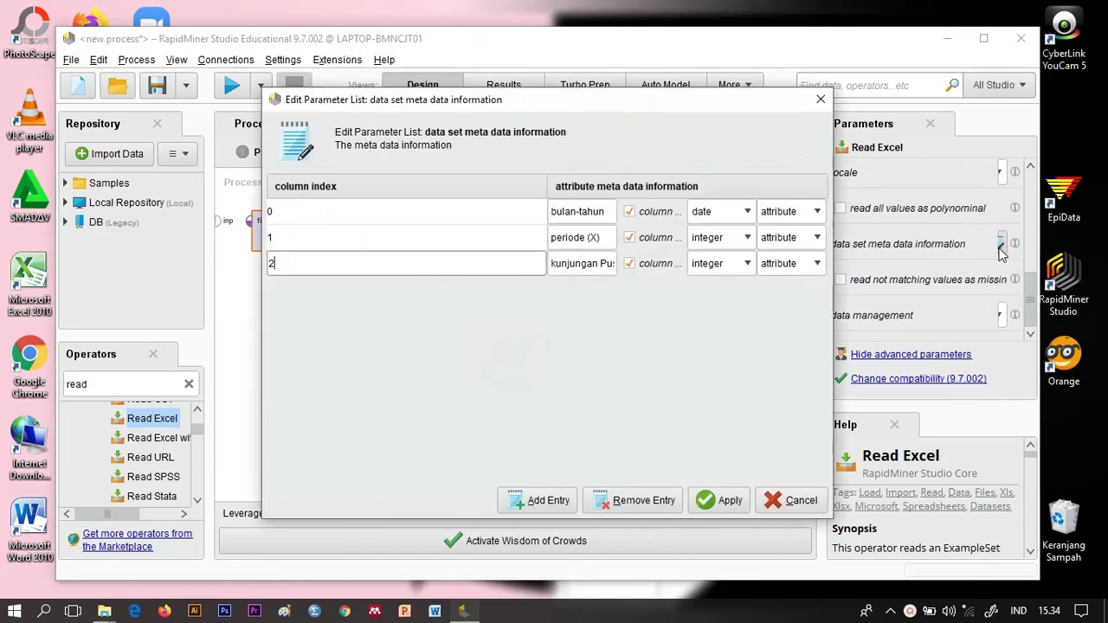
left_click(817, 264)
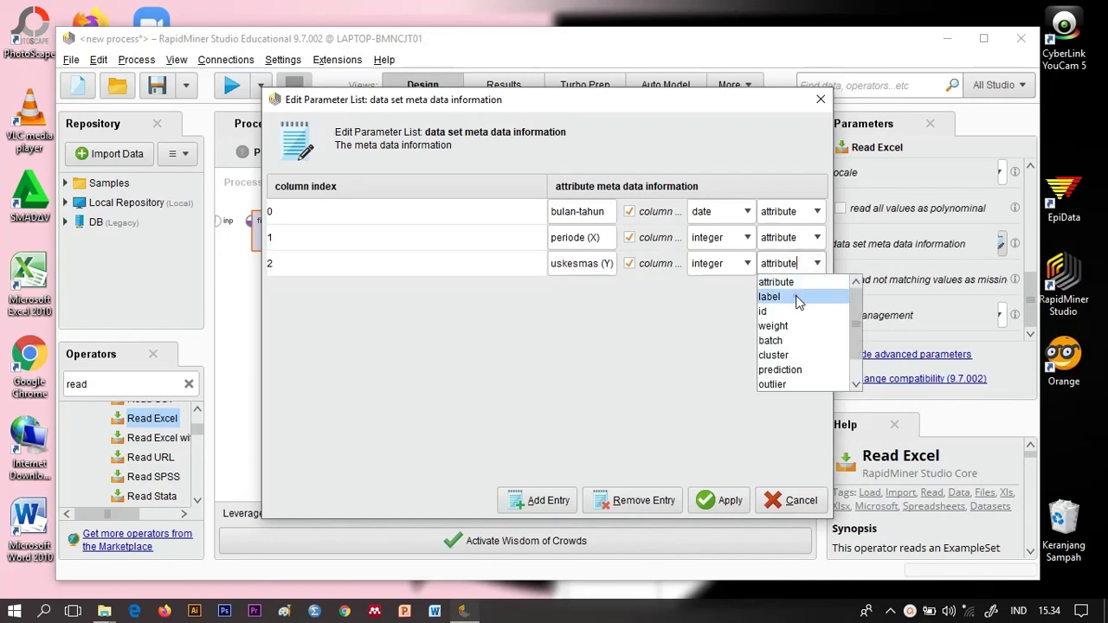
left_click(798, 297)
left_click(717, 497)
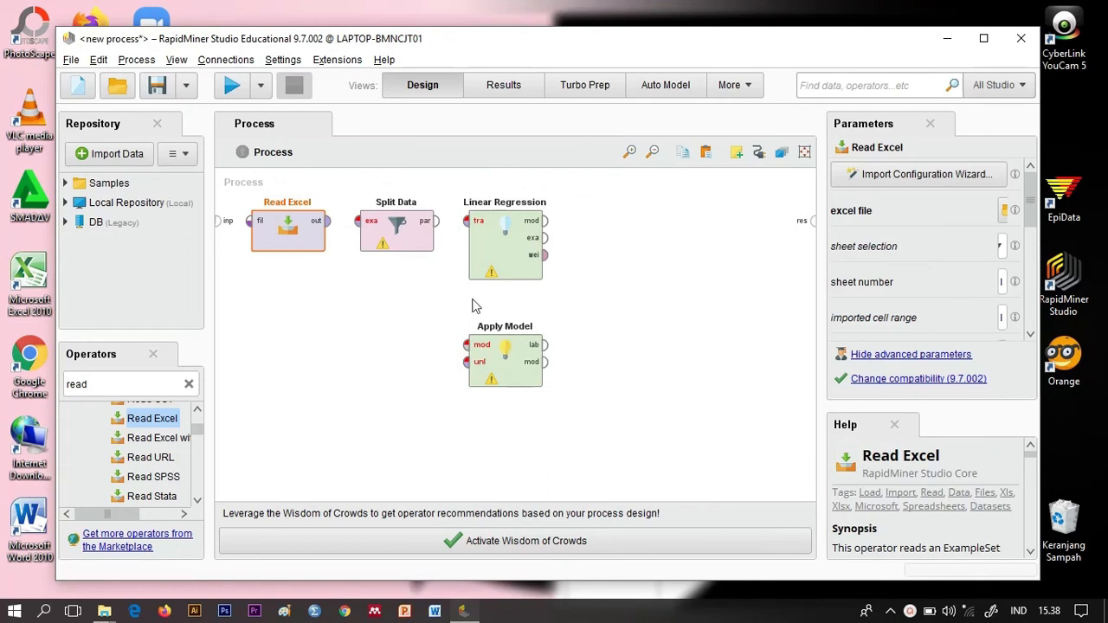
Step: Define two partitions for the Split Data operator with ratios 0.98 and 0.02
left_click(401, 234)
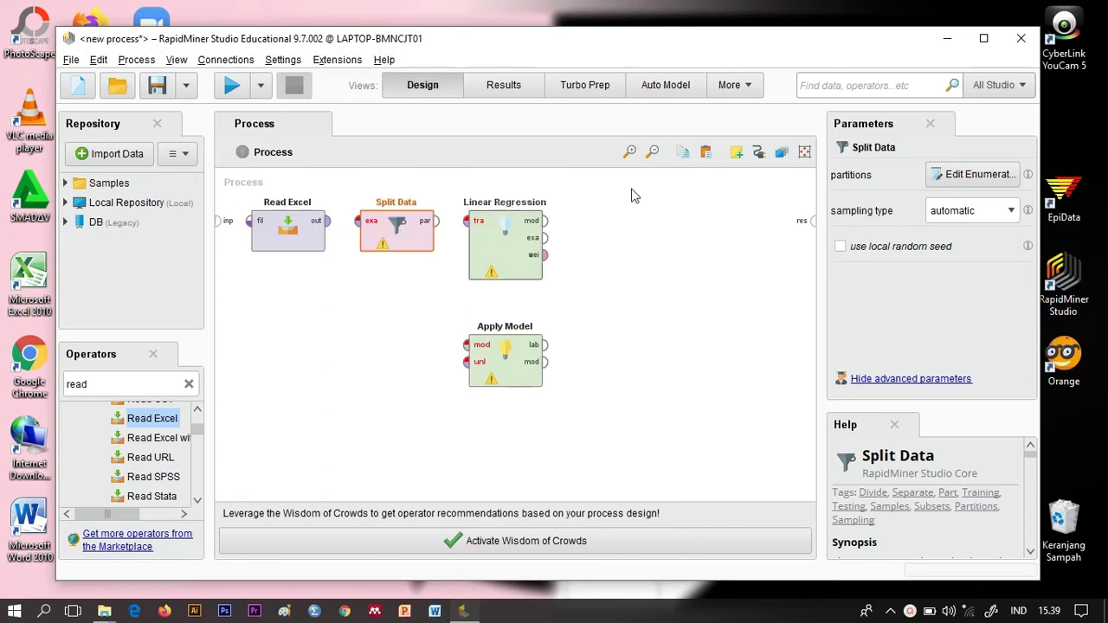
left_click(974, 181)
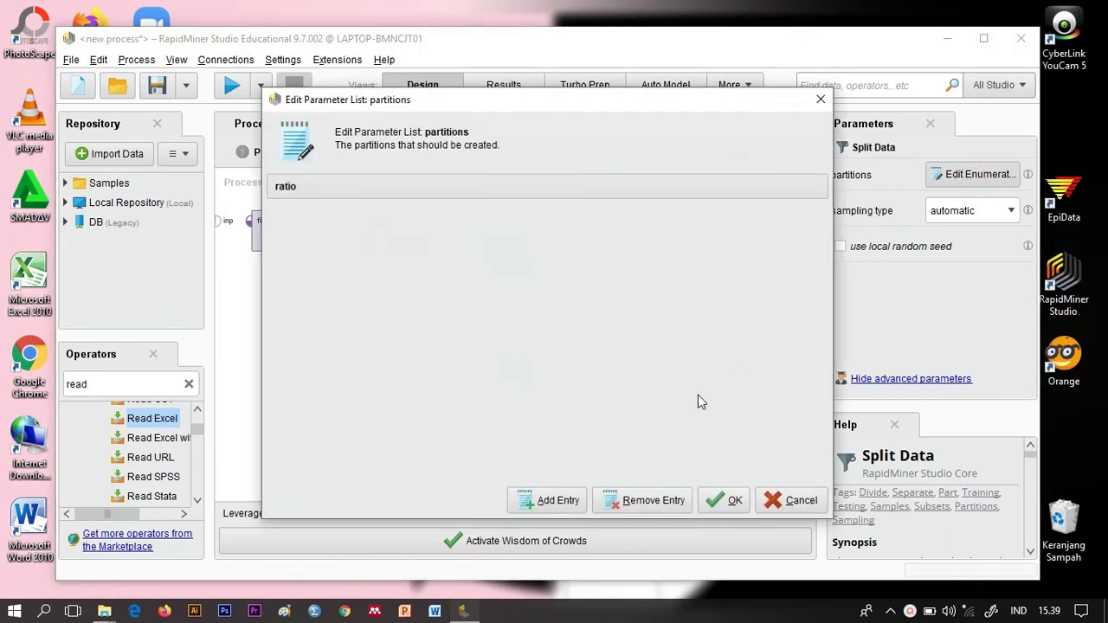
left_click(548, 503)
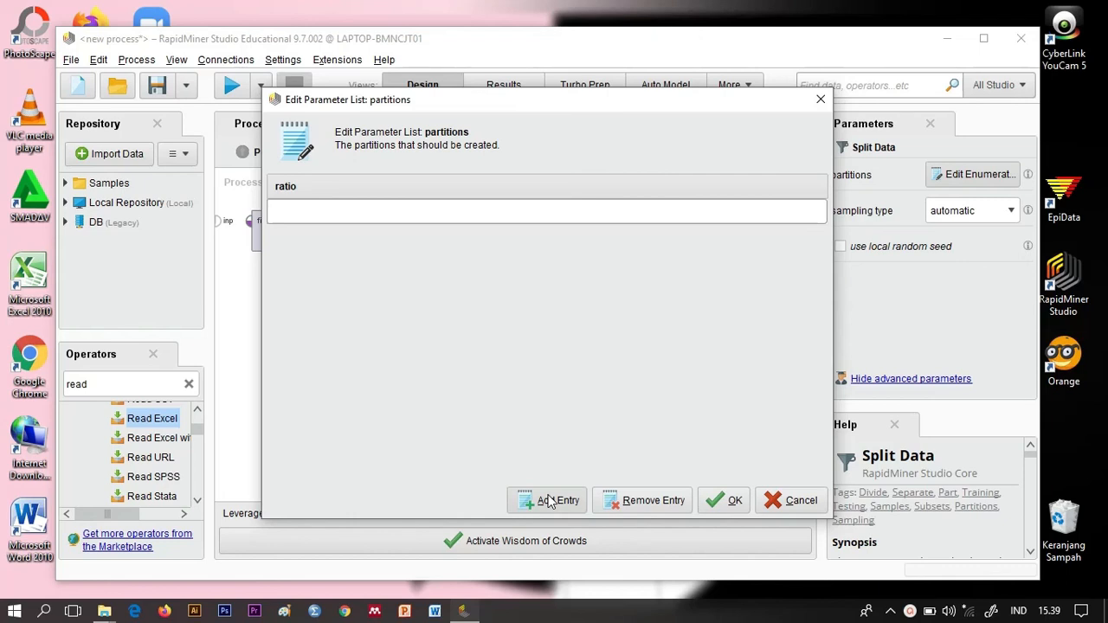
type("0.98")
left_click(536, 502)
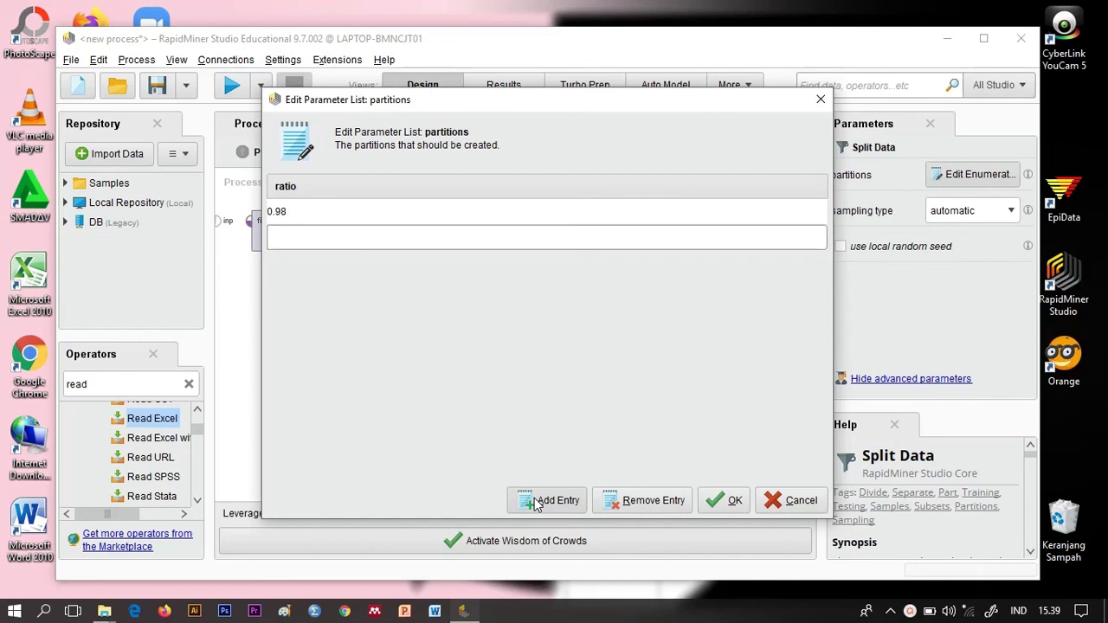
type("0.0")
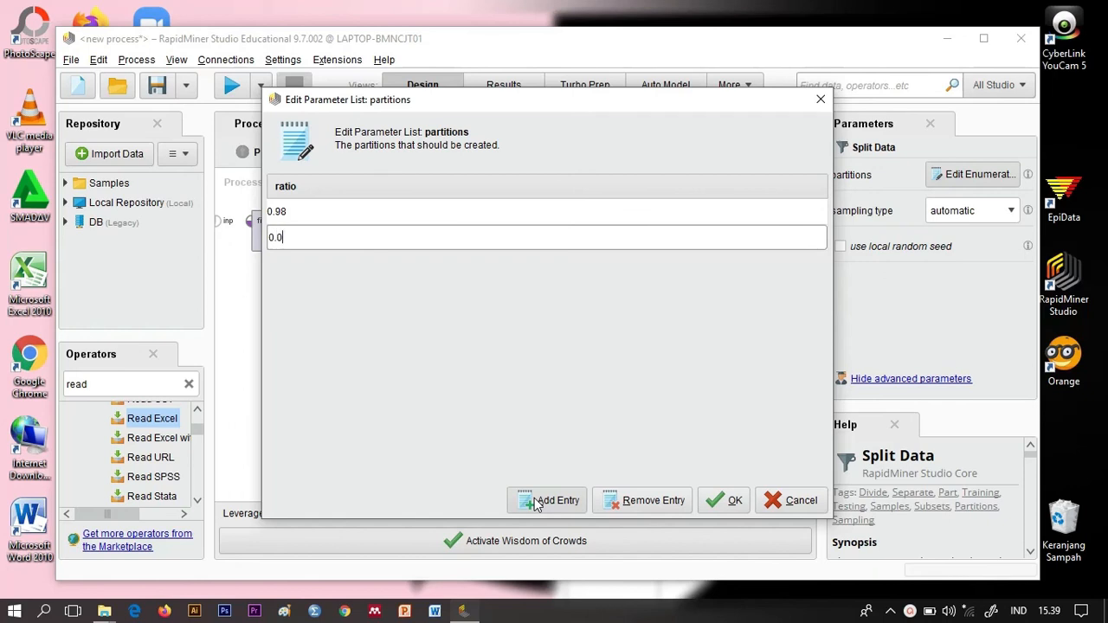
type("2")
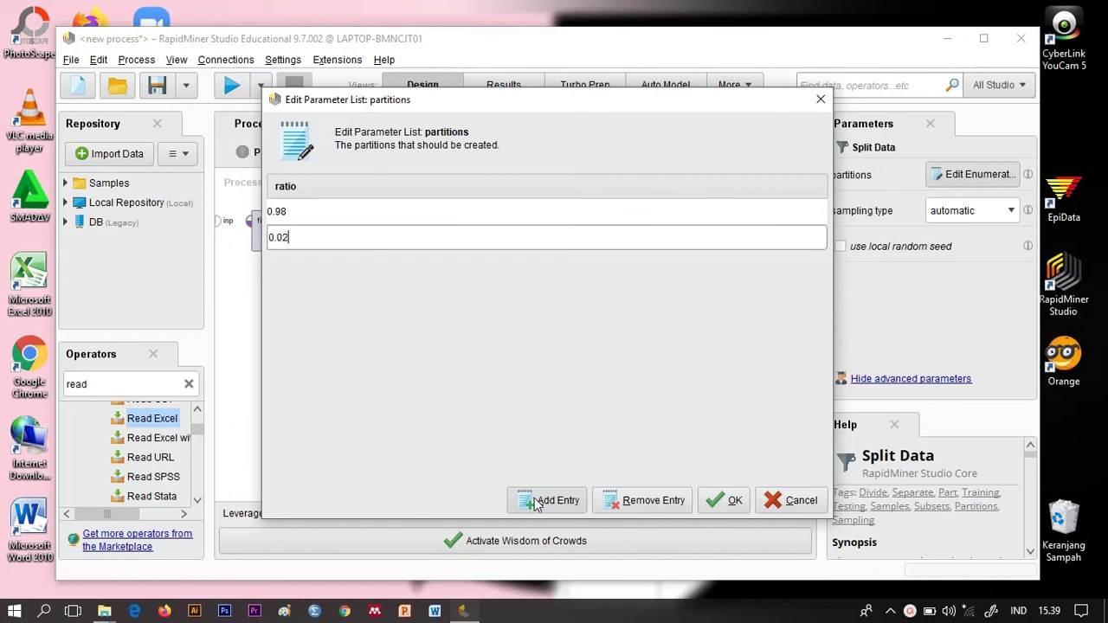
left_click(732, 502)
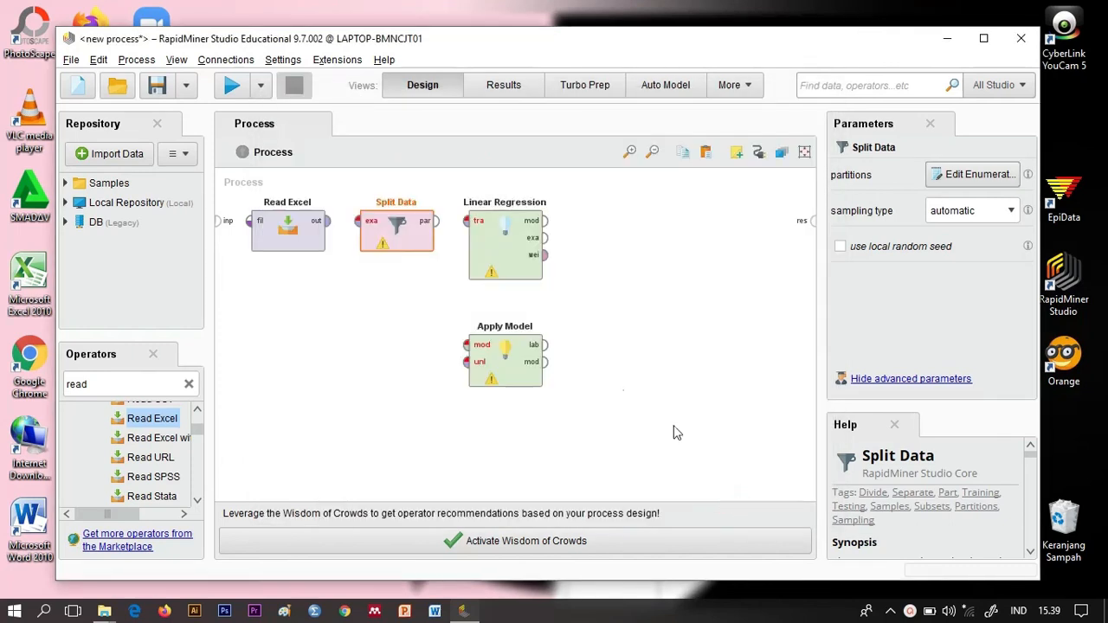
Step: Connect the process input to Read Excel and its output to Split Data, and set Split Data's sampling type to linear sampling
left_click(220, 223)
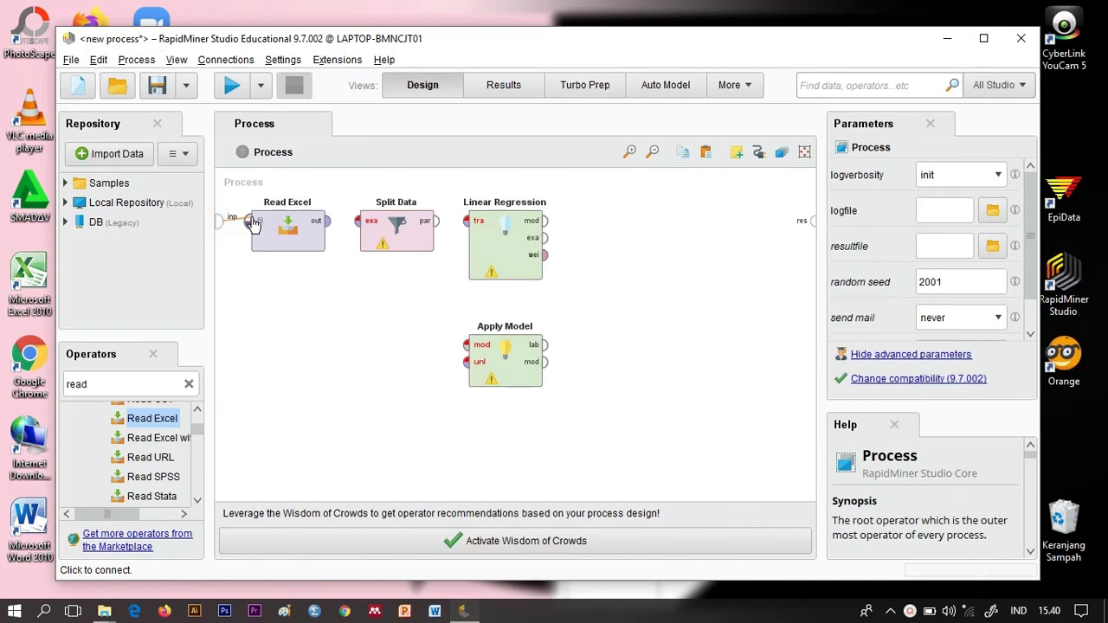
left_click(252, 224)
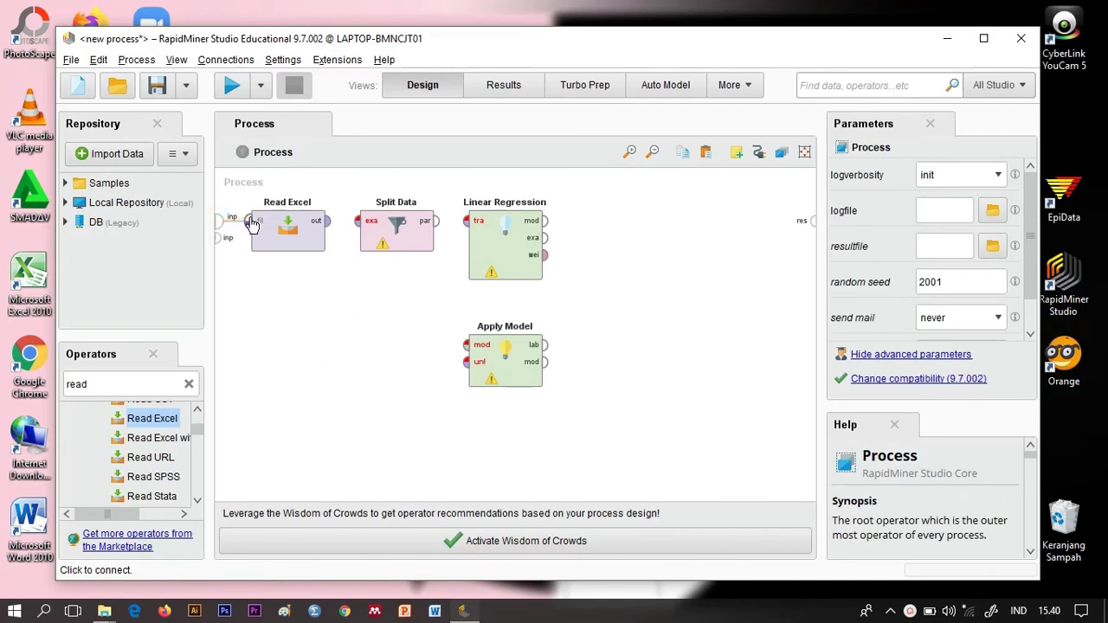
left_click(330, 221)
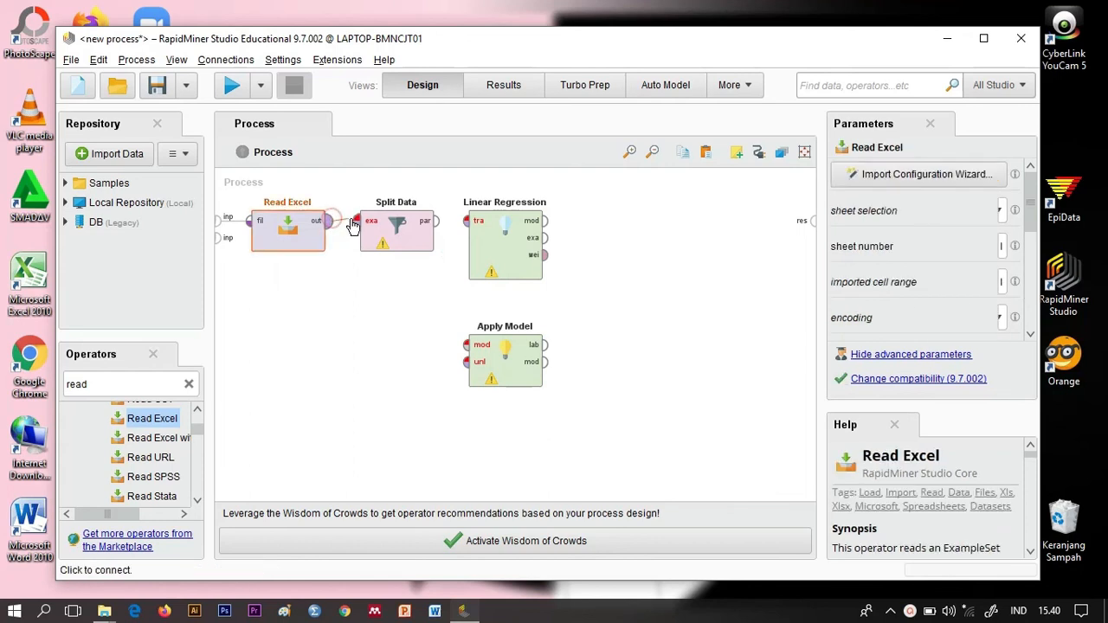
left_click(355, 221)
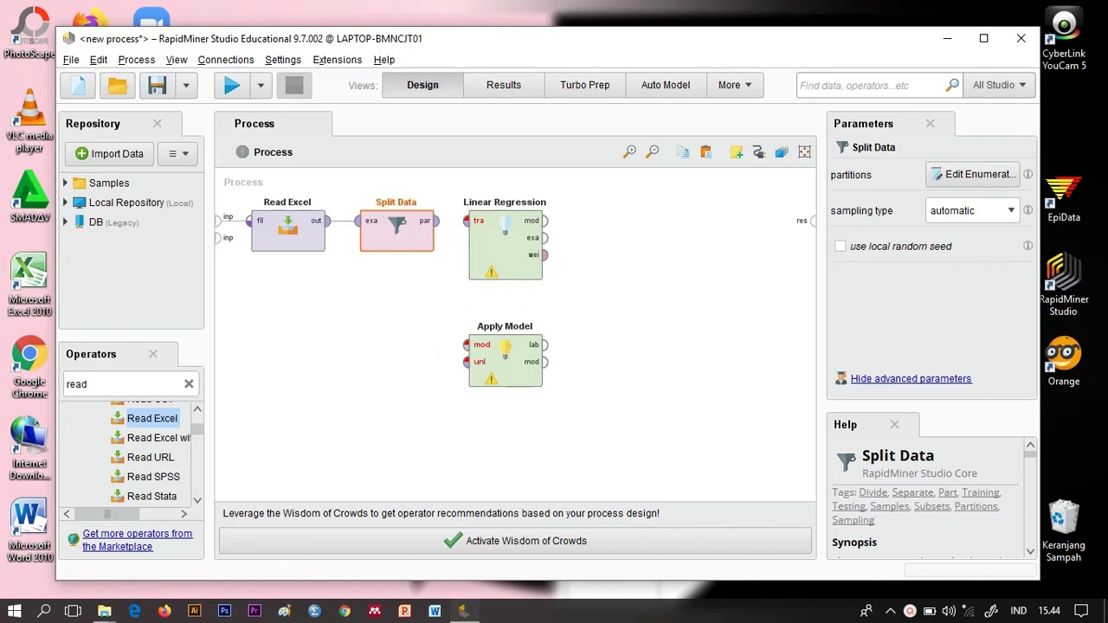
left_click(1004, 212)
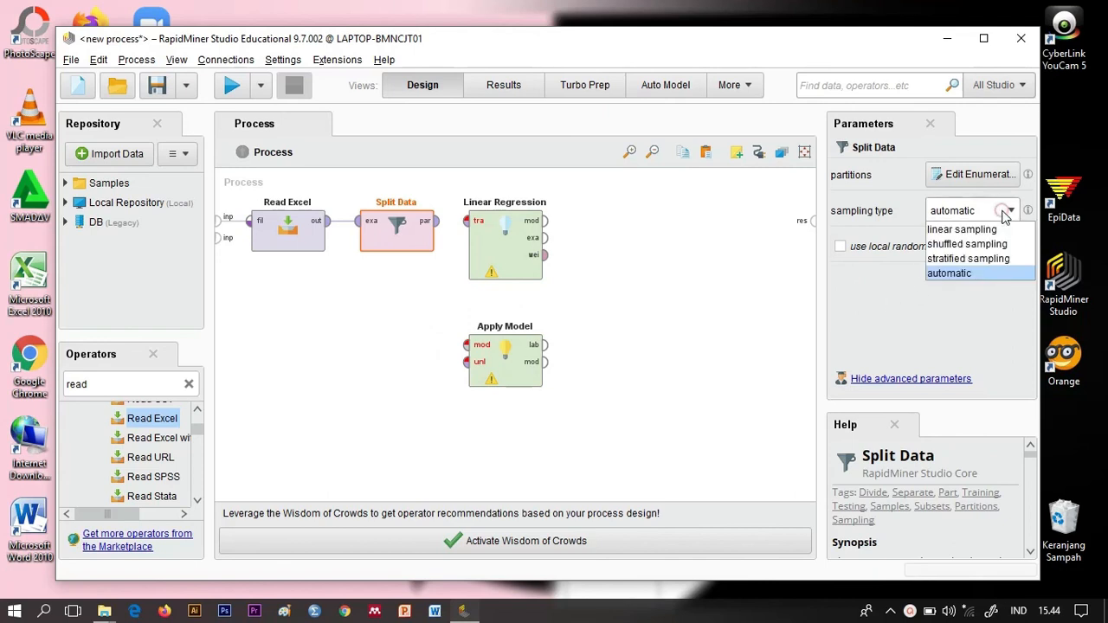
left_click(976, 232)
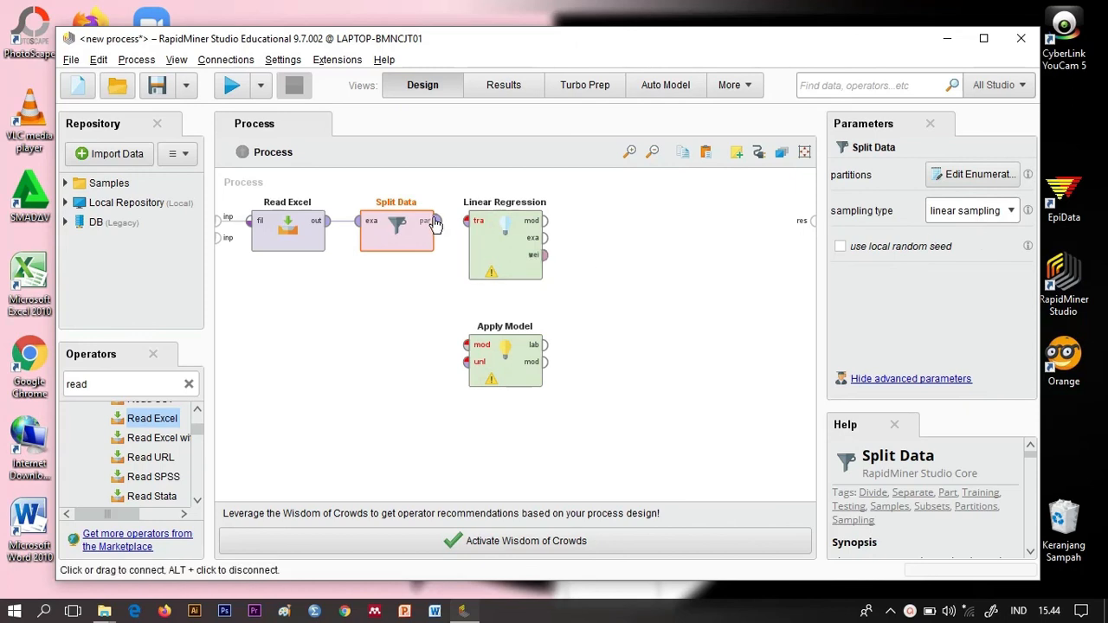
Step: Wire Split Data's partitions to Linear Regression and Apply Model, the regression model to Apply Model, and its labelled output to the process result
left_click_drag(435, 223, 467, 362)
left_click_drag(547, 225, 468, 346)
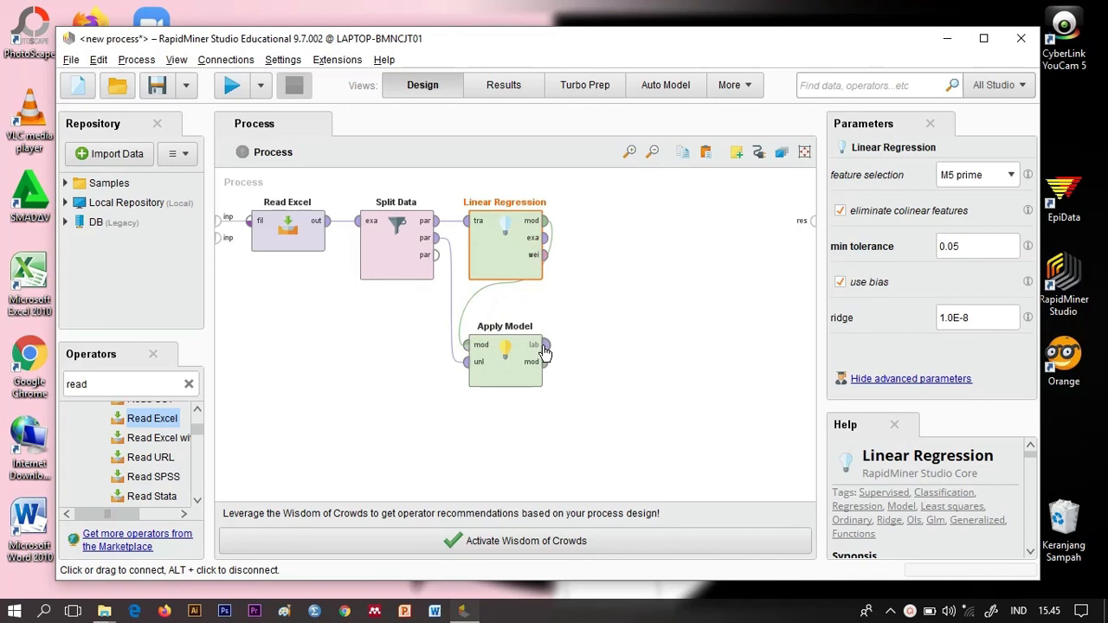
left_click_drag(545, 345, 812, 222)
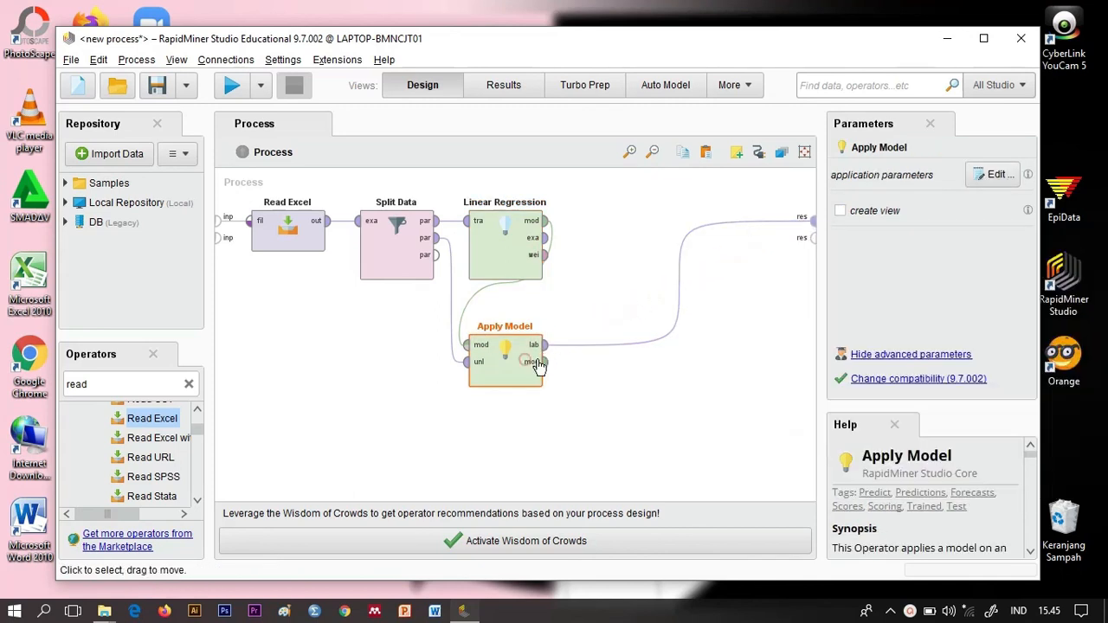
Step: Space out the process diagram by moving Linear Regression away from Split Data and Apply Model diagonally below it
left_click_drag(537, 365, 604, 368)
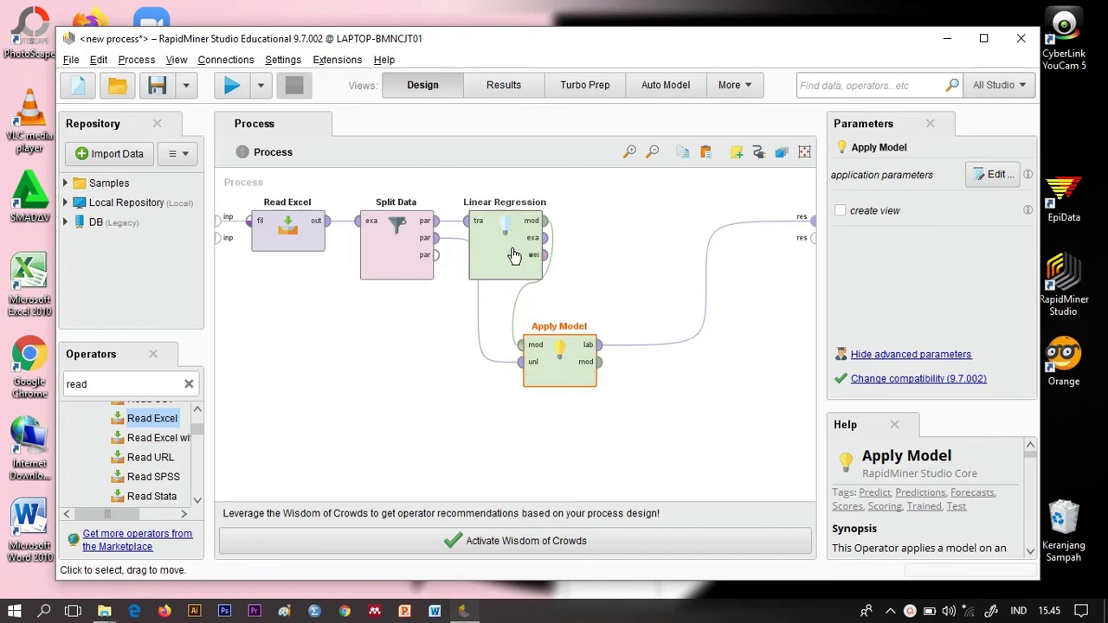
left_click_drag(498, 248, 552, 248)
left_click_drag(570, 350, 604, 408)
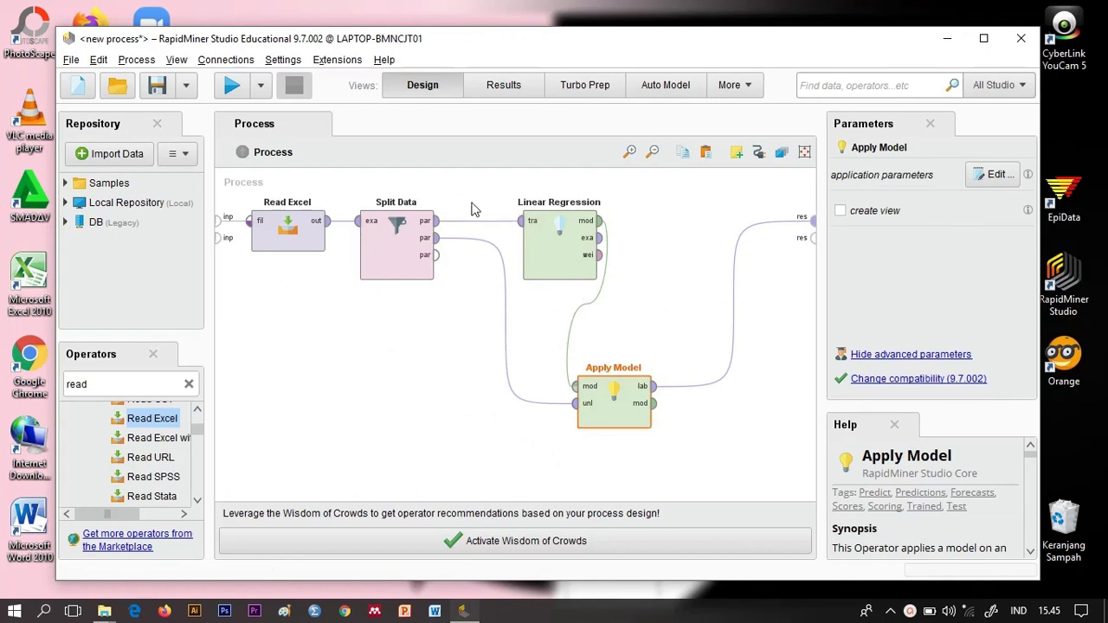
Step: Run the process and compare its predicted visits with the manual regression calculation on Sheet2 of the dummy2 workbook in Excel
left_click(232, 86)
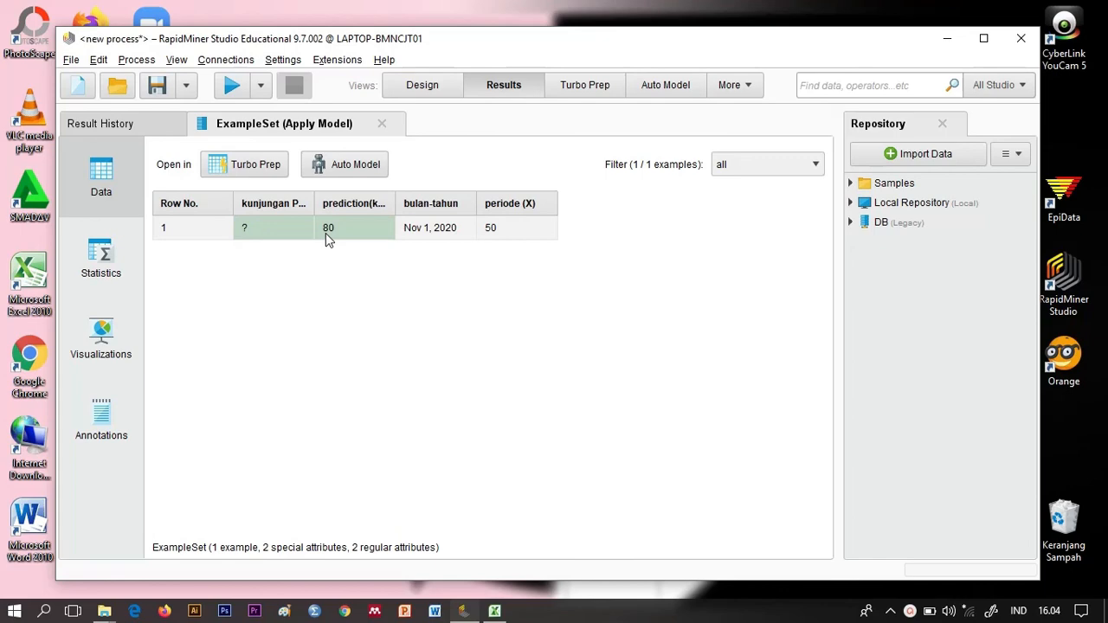
left_click(494, 611)
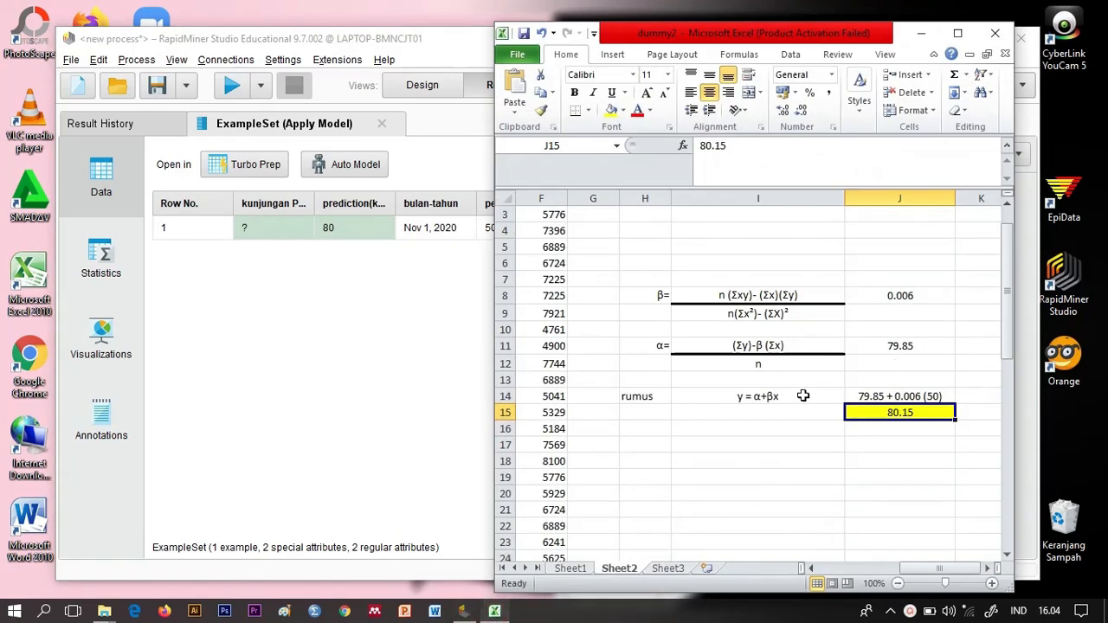
left_click(903, 398)
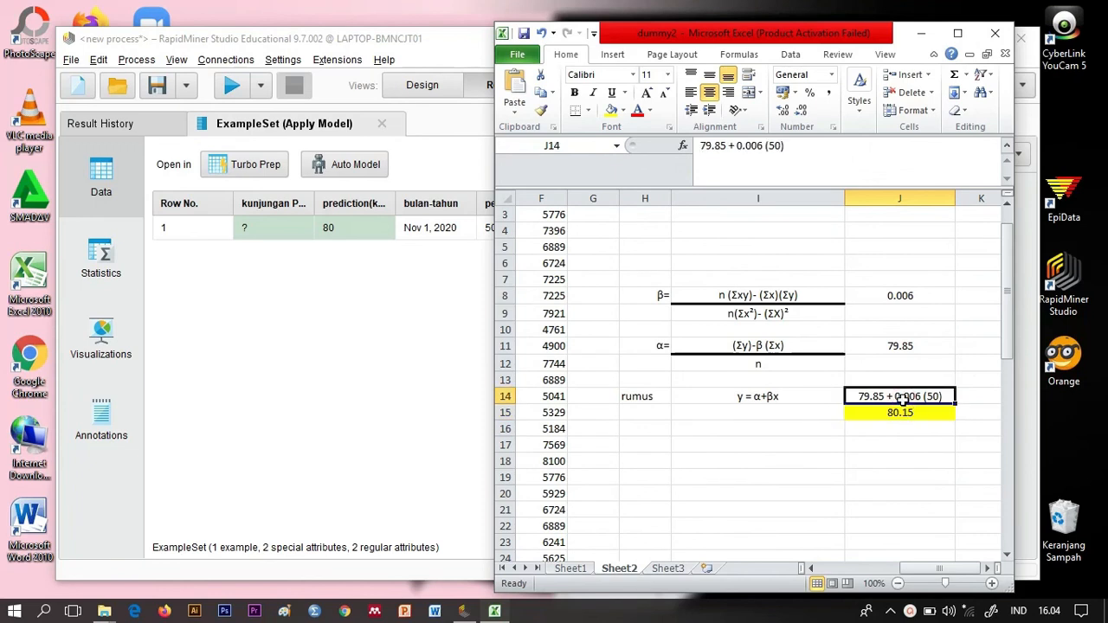